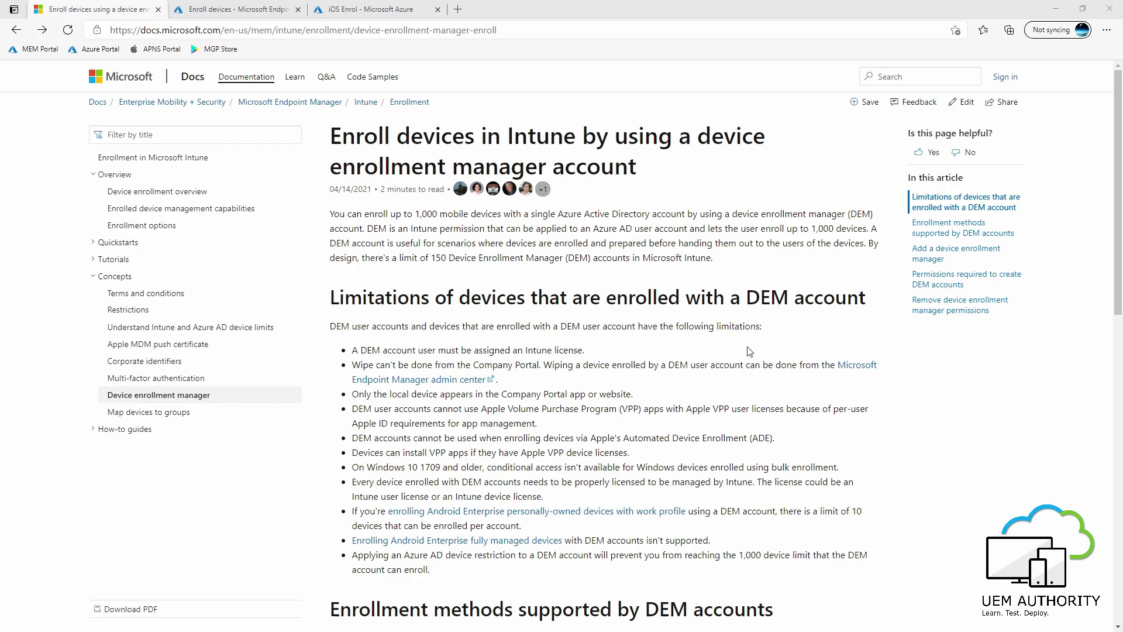
- Review the DEM account limitations and the supported enrollment methods, including Windows Autopilot and Windows devices bulk enrollment, in the documentation article
scroll(749, 351, down, 7)
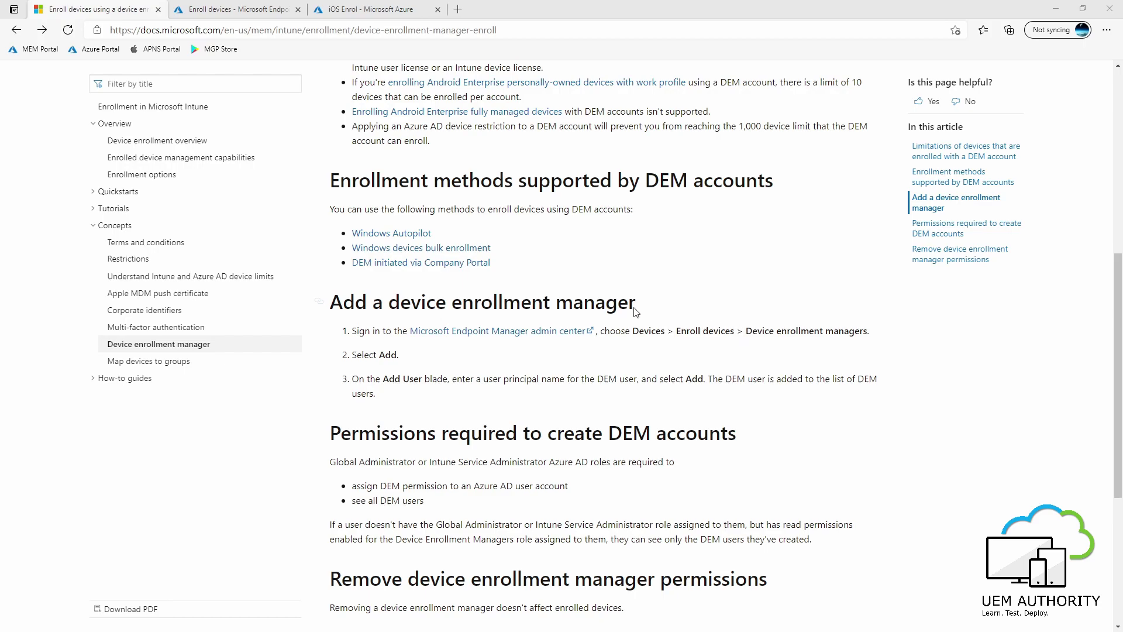
drag(493, 248, 353, 231)
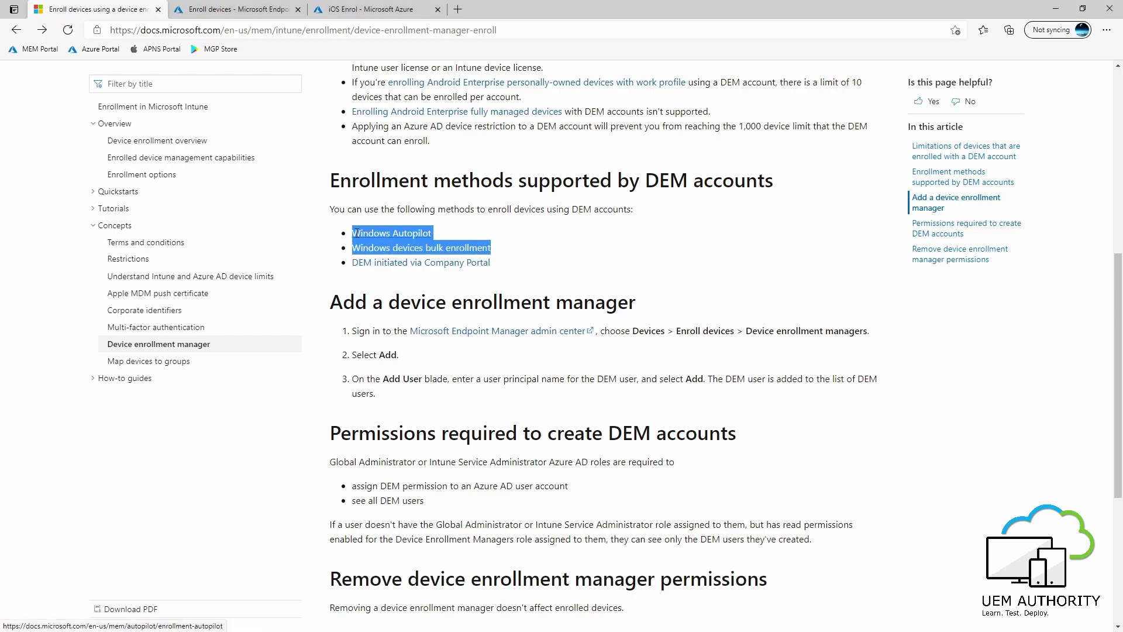
click(585, 248)
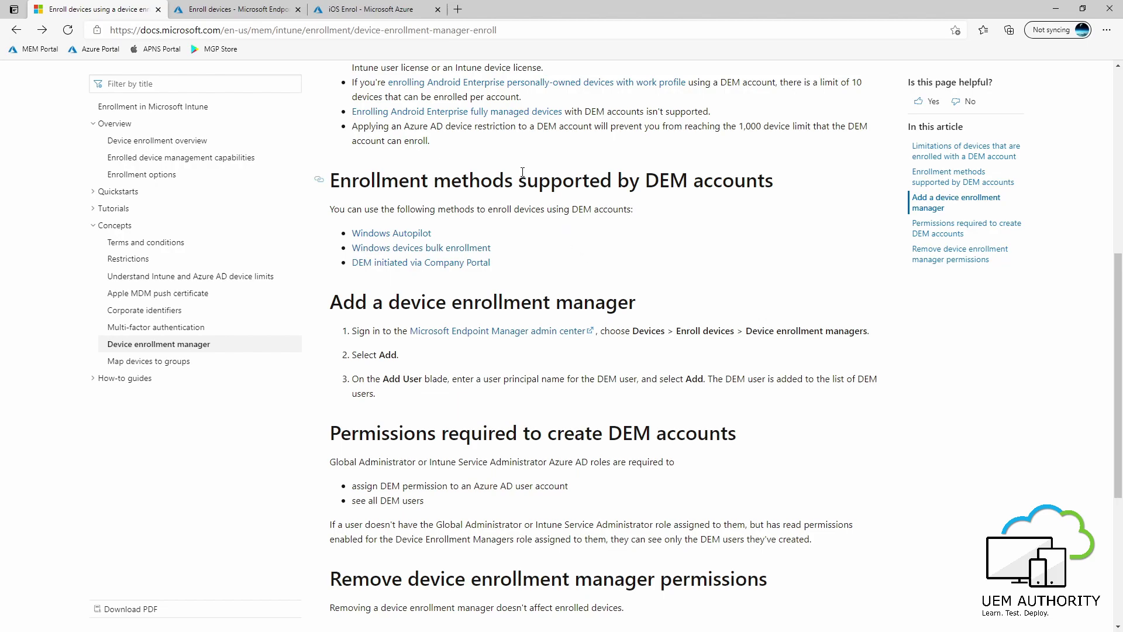
- Check the iOS Enrol user's profile and assigned licenses in the Azure portal
click(360, 10)
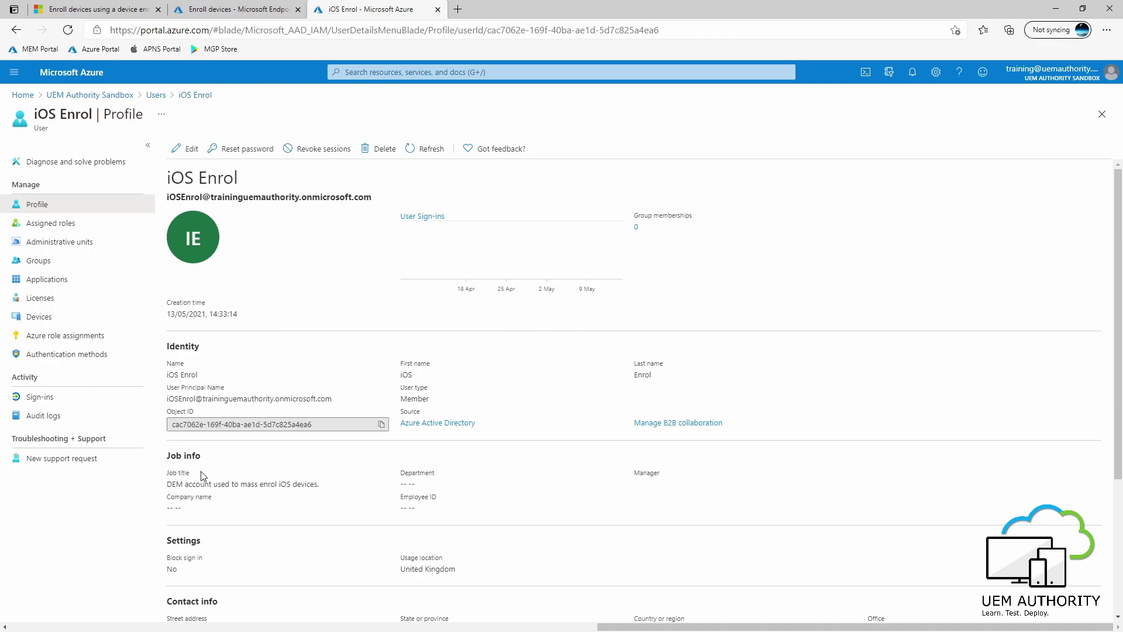
click(41, 298)
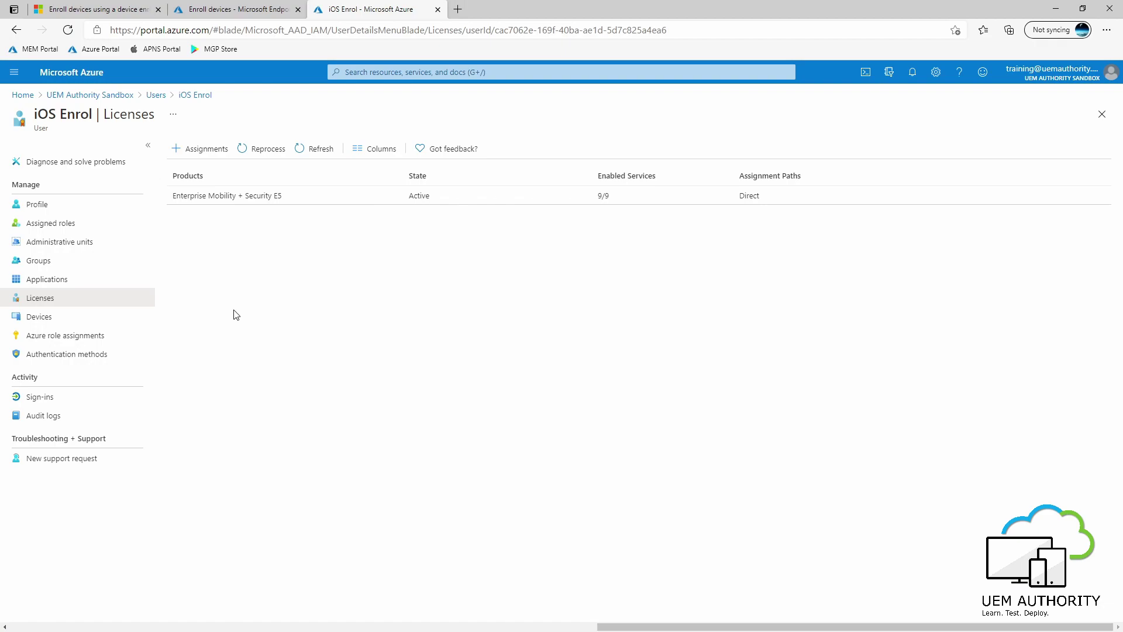
- In the Endpoint Manager admin center, go to the device enrollment managers under Enroll devices and start adding a user
click(221, 11)
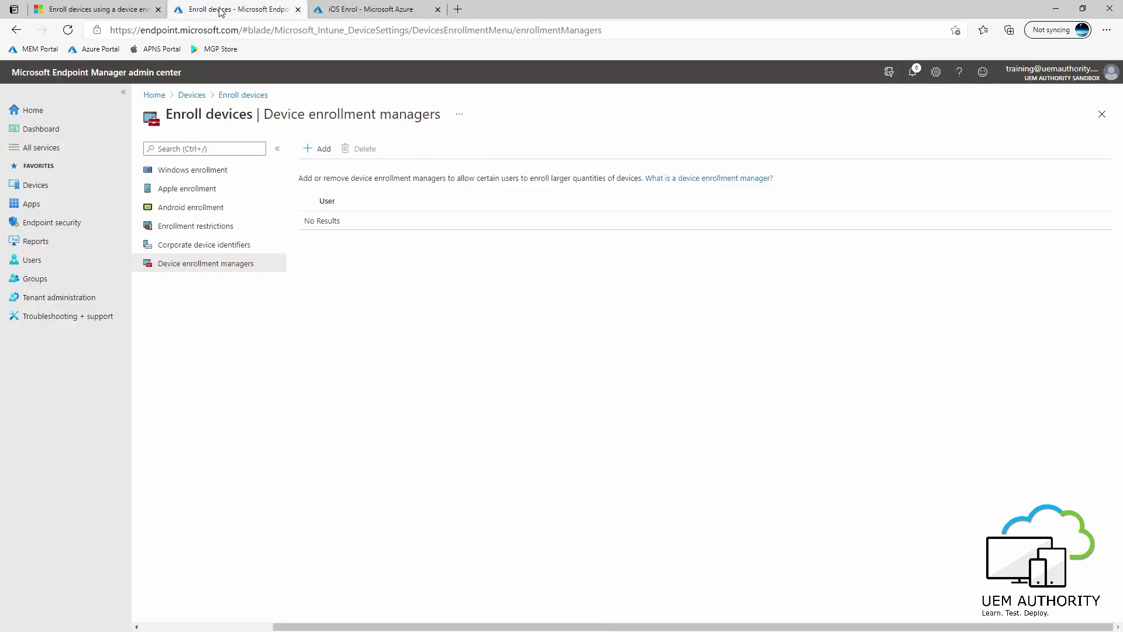
click(34, 188)
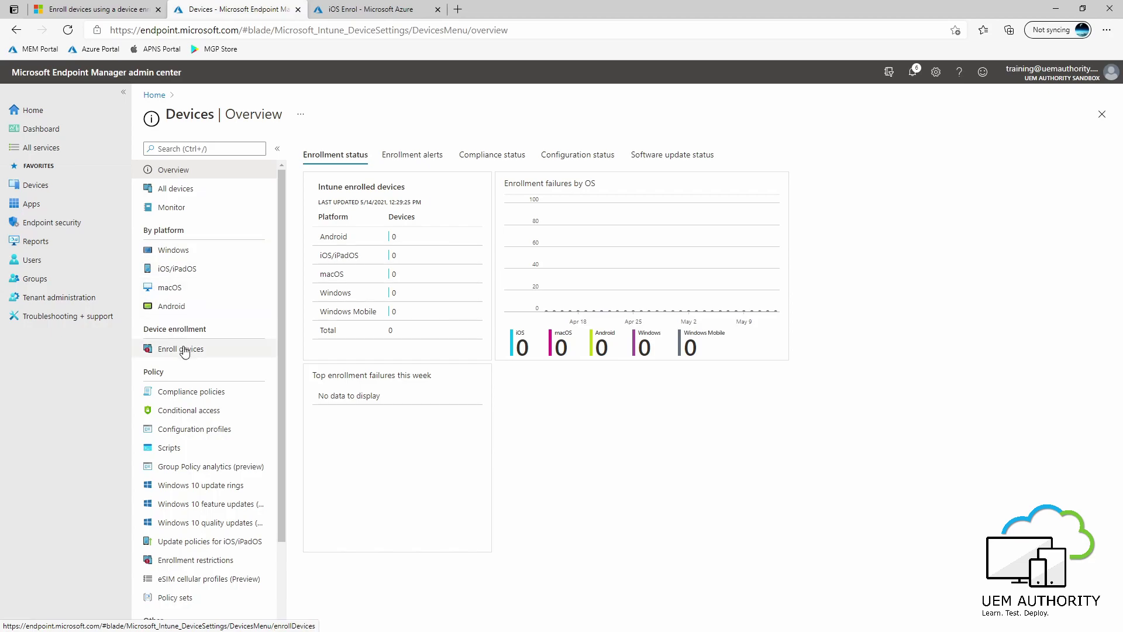
click(185, 349)
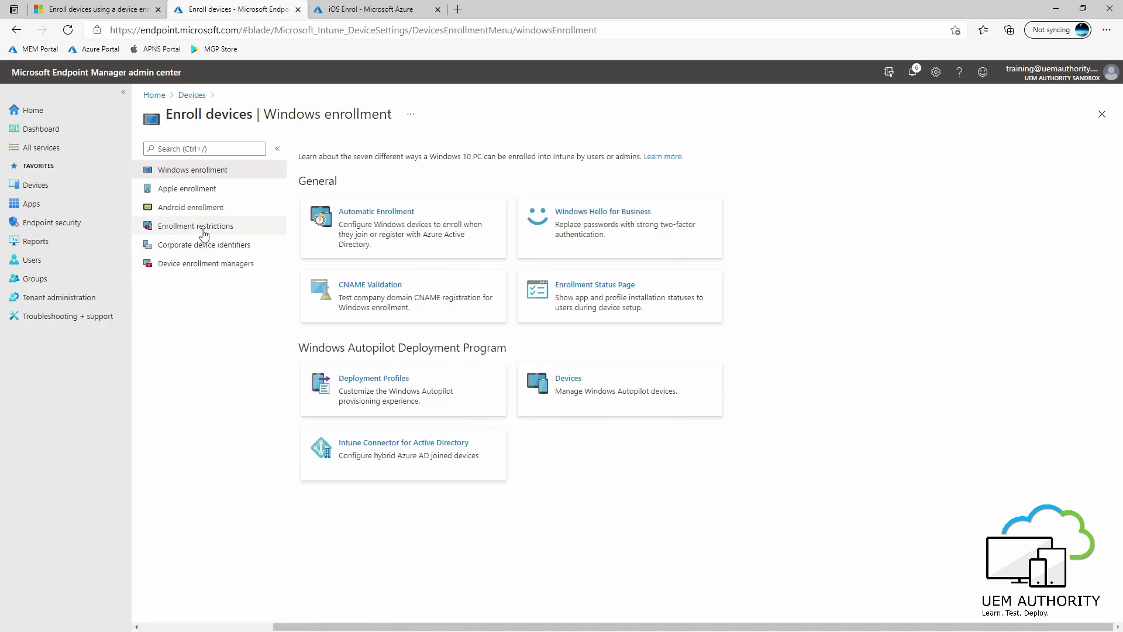
click(204, 267)
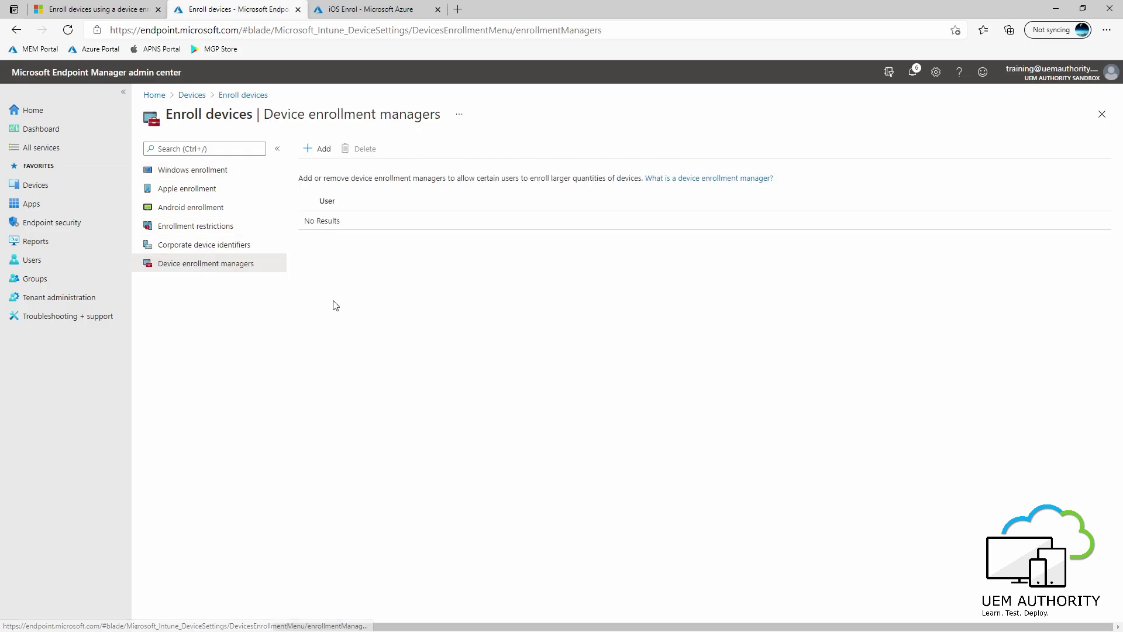
click(317, 150)
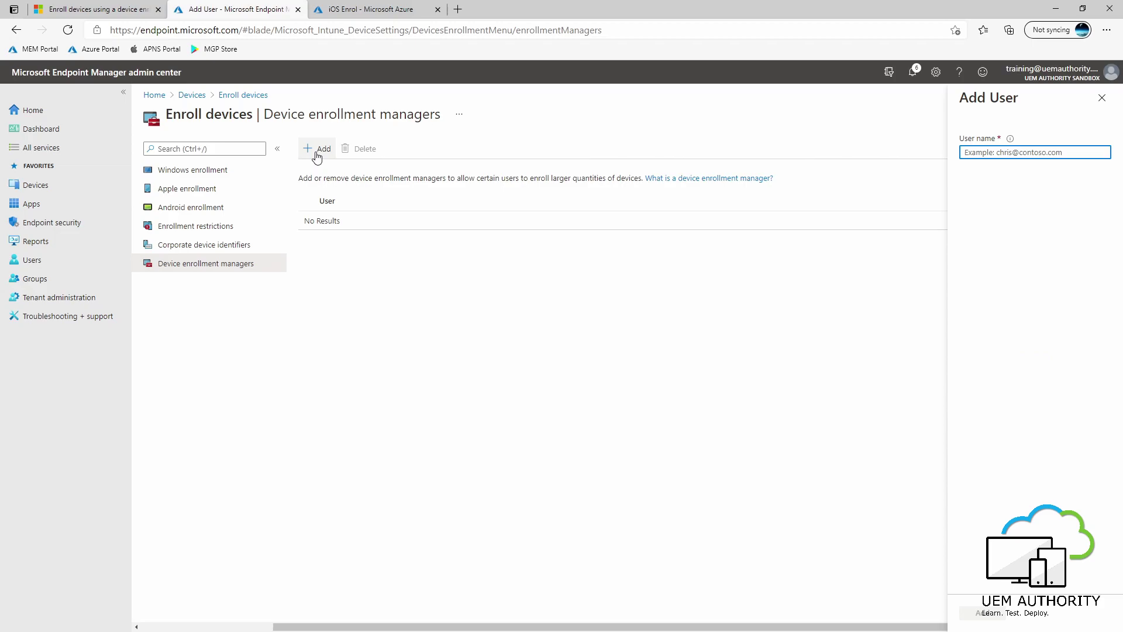
- Copy the iOS Enrol account's user principal name from its Azure profile and add that account as a device enrollment manager
click(368, 9)
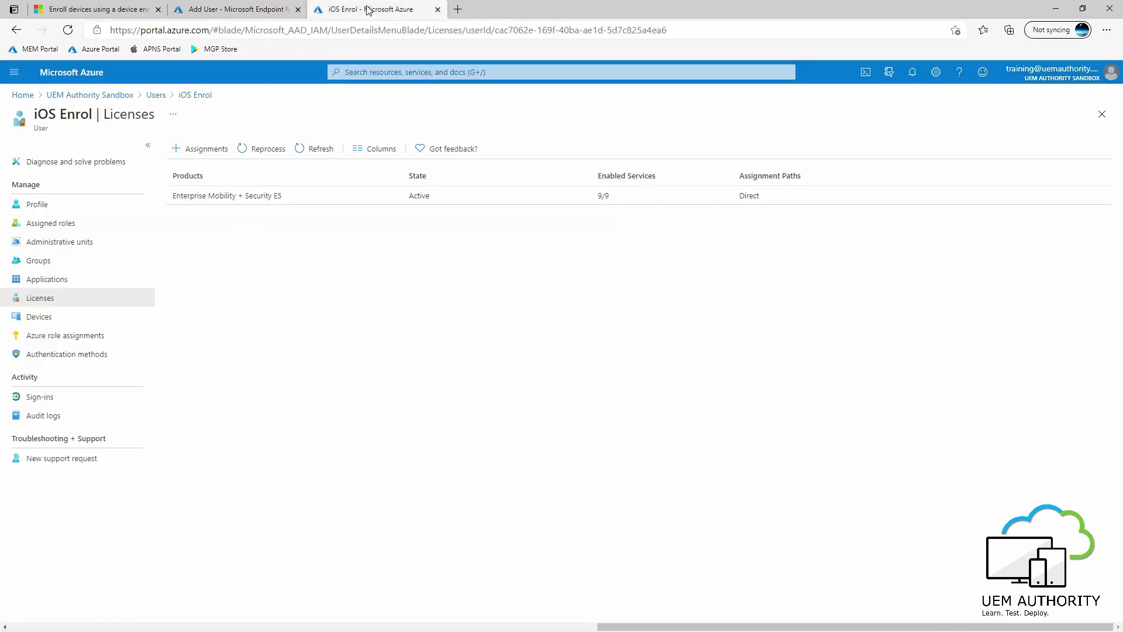
click(48, 210)
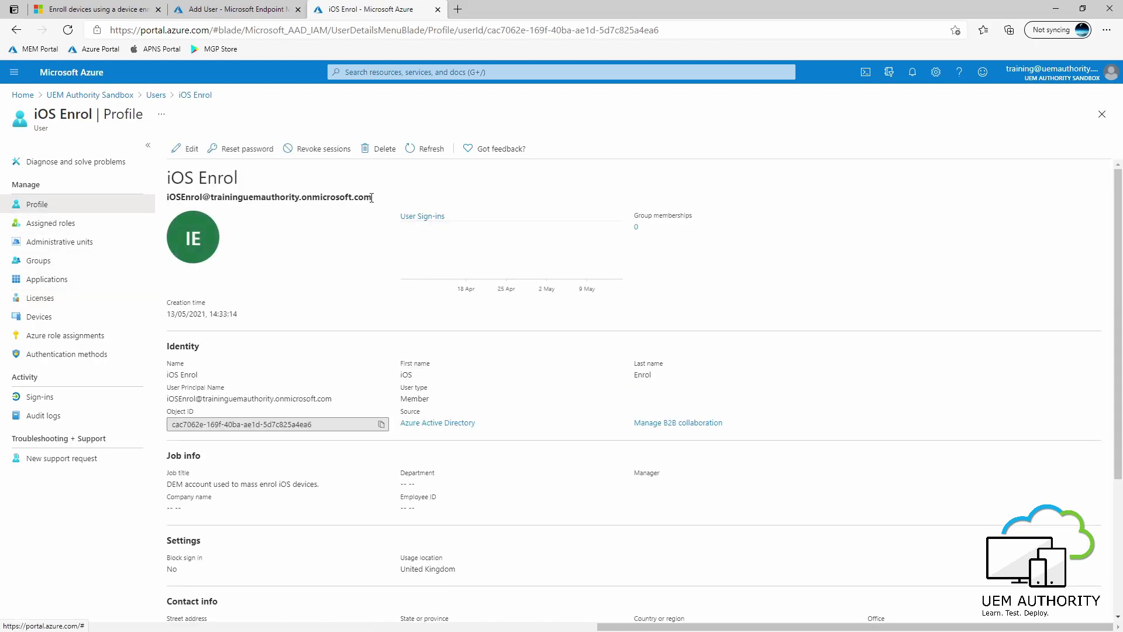
drag(372, 197, 166, 200)
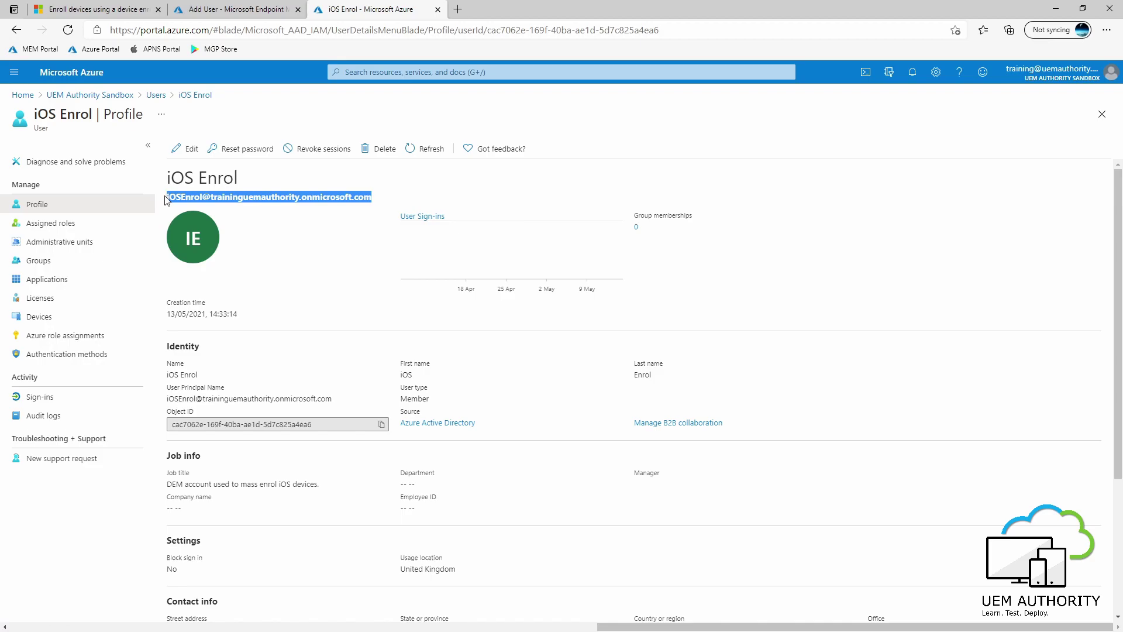
click(216, 7)
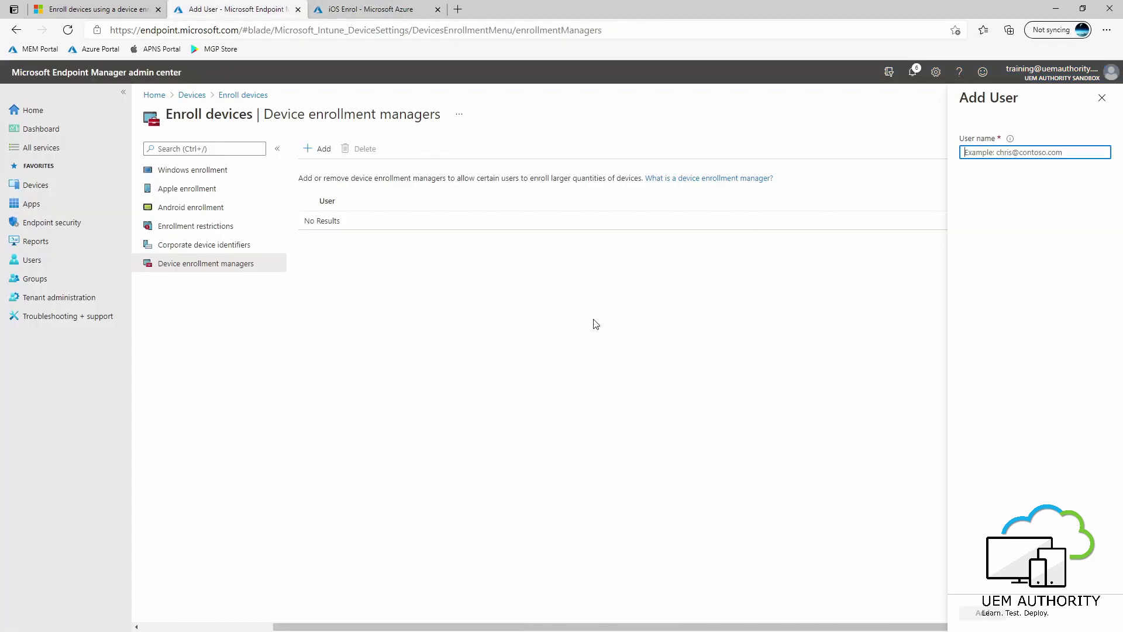
key(ctrl+v)
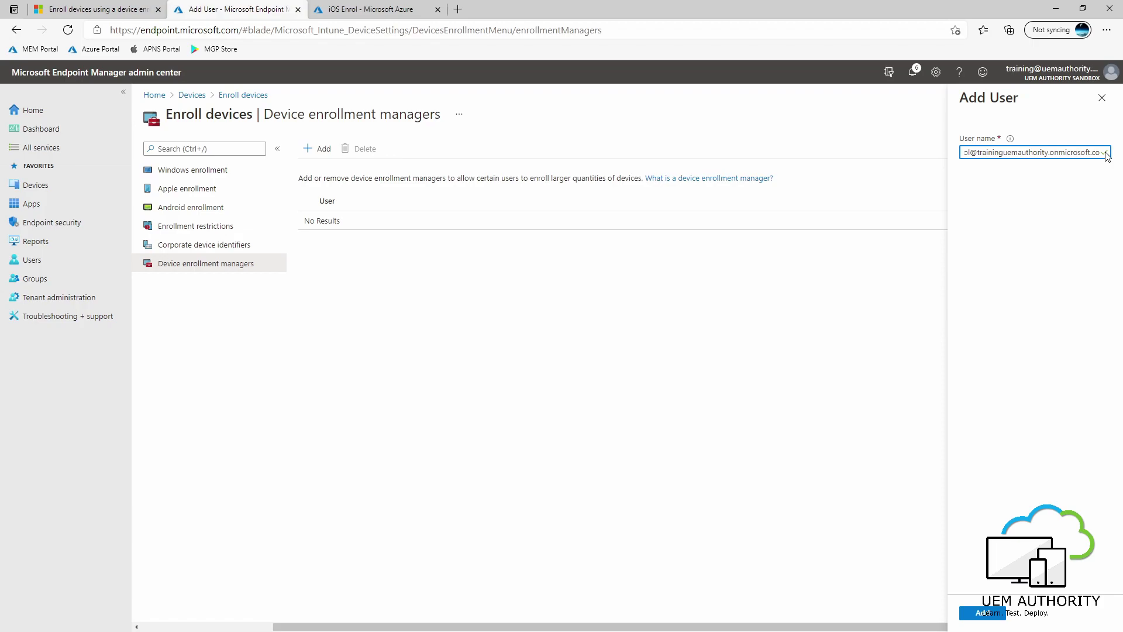
click(989, 616)
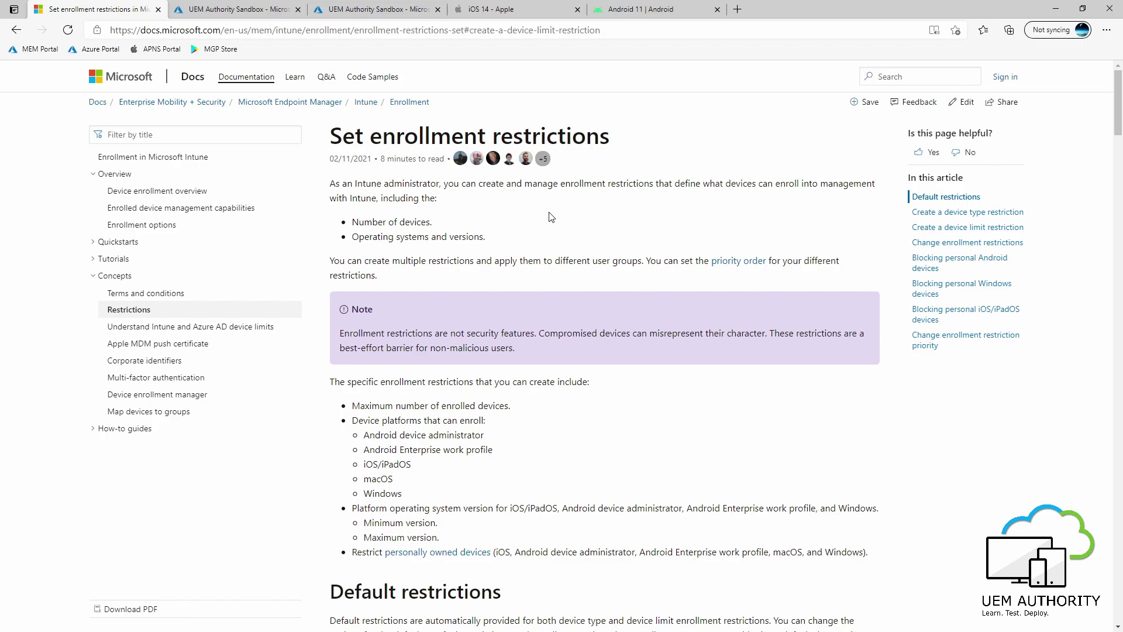
- In the Endpoint Manager admin center, start creating a device type restriction in the enrollment restrictions under Enroll devices
click(222, 9)
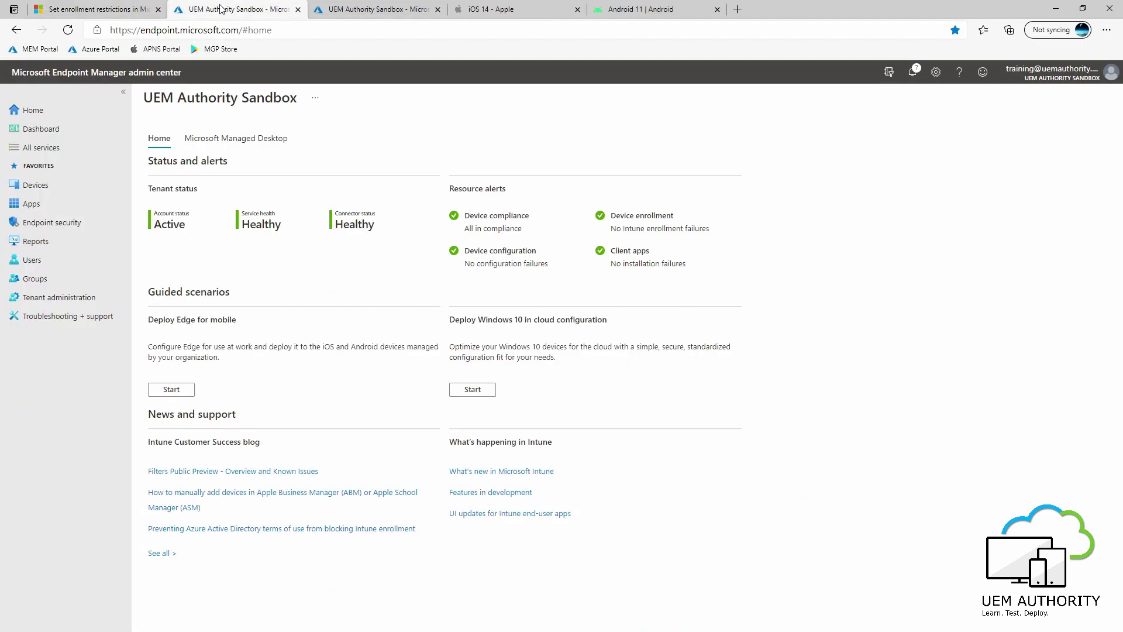
click(42, 186)
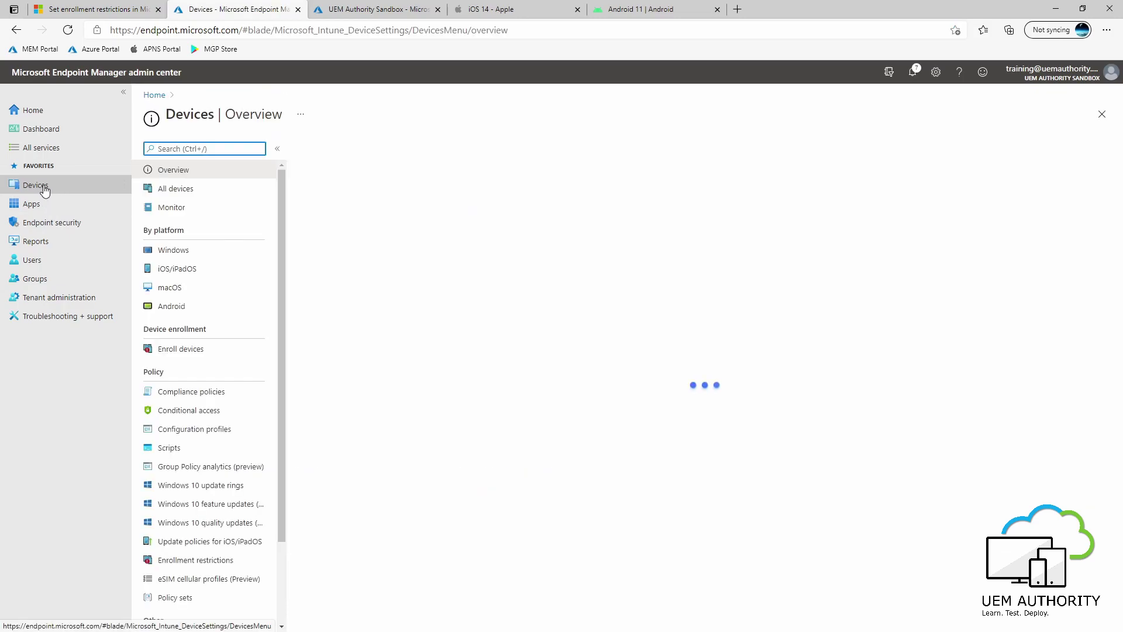
click(181, 353)
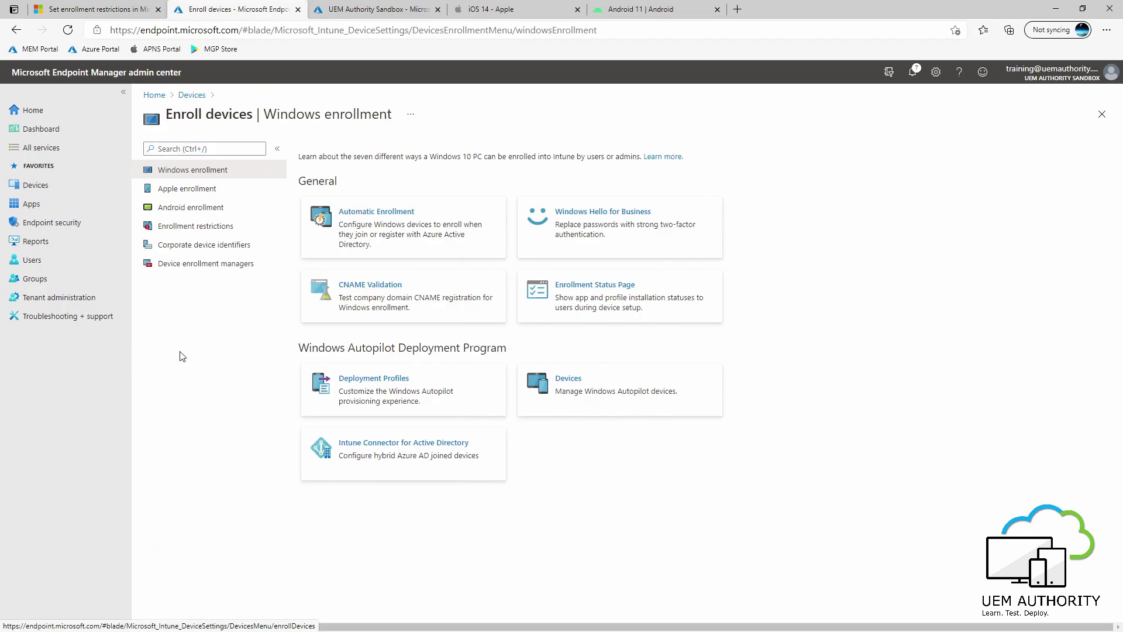
click(186, 232)
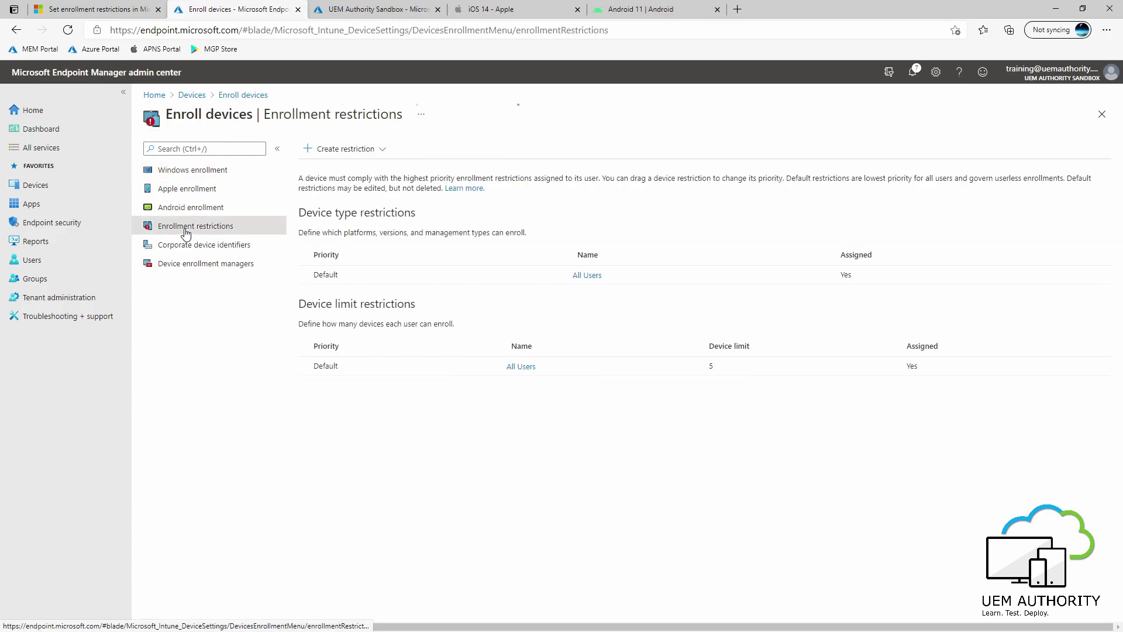
click(382, 150)
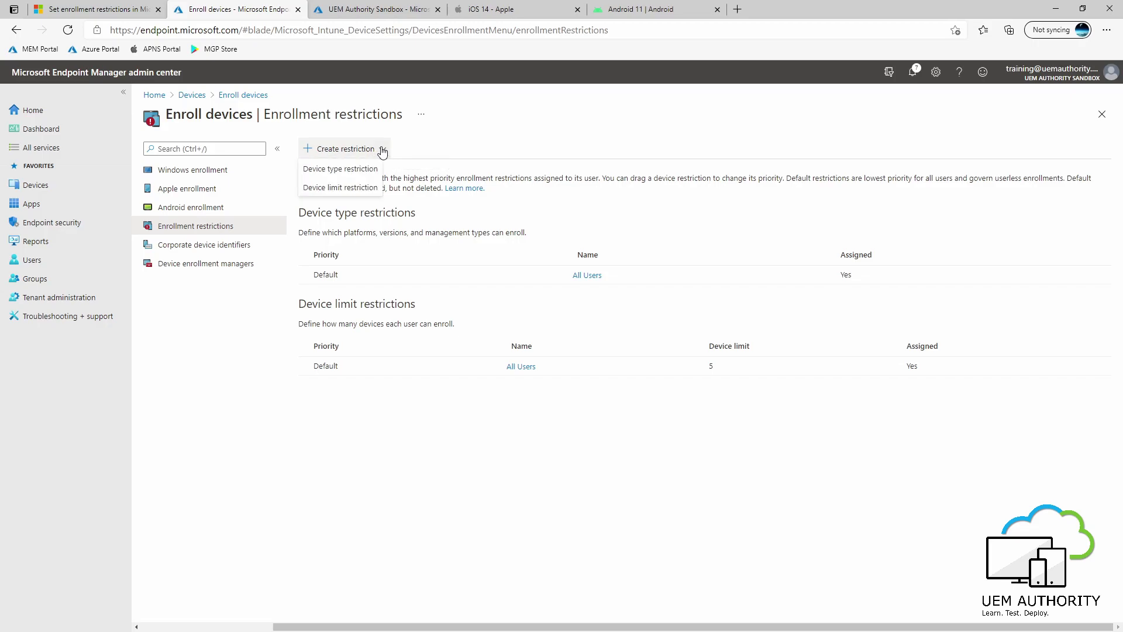
click(336, 169)
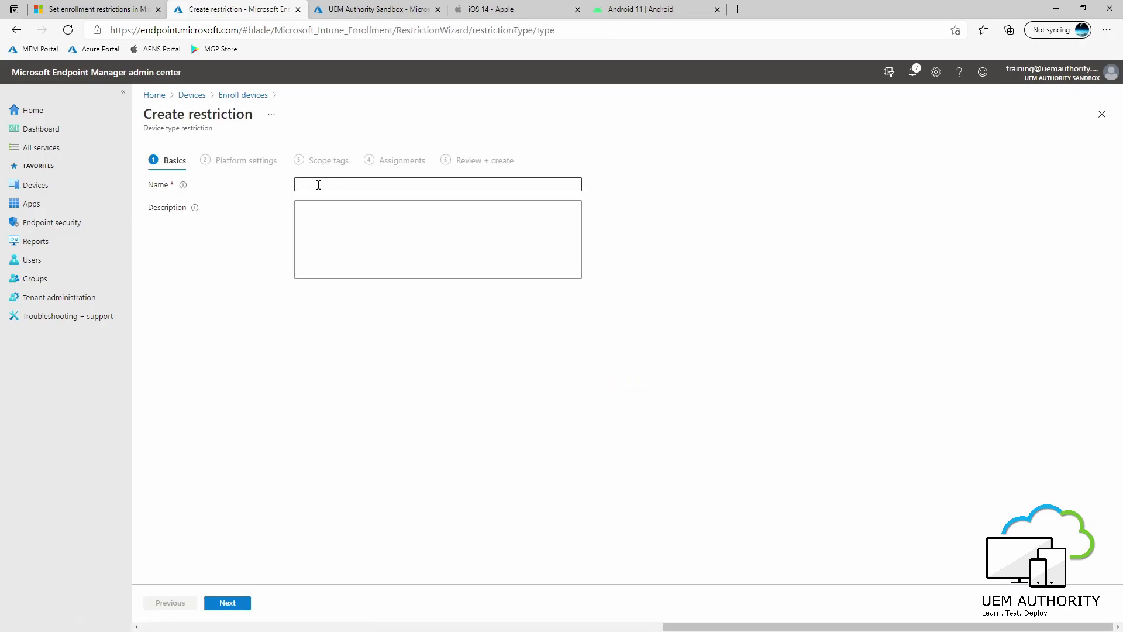
- Name the device type restriction "Personally Owned BYOD Devices"
click(318, 185)
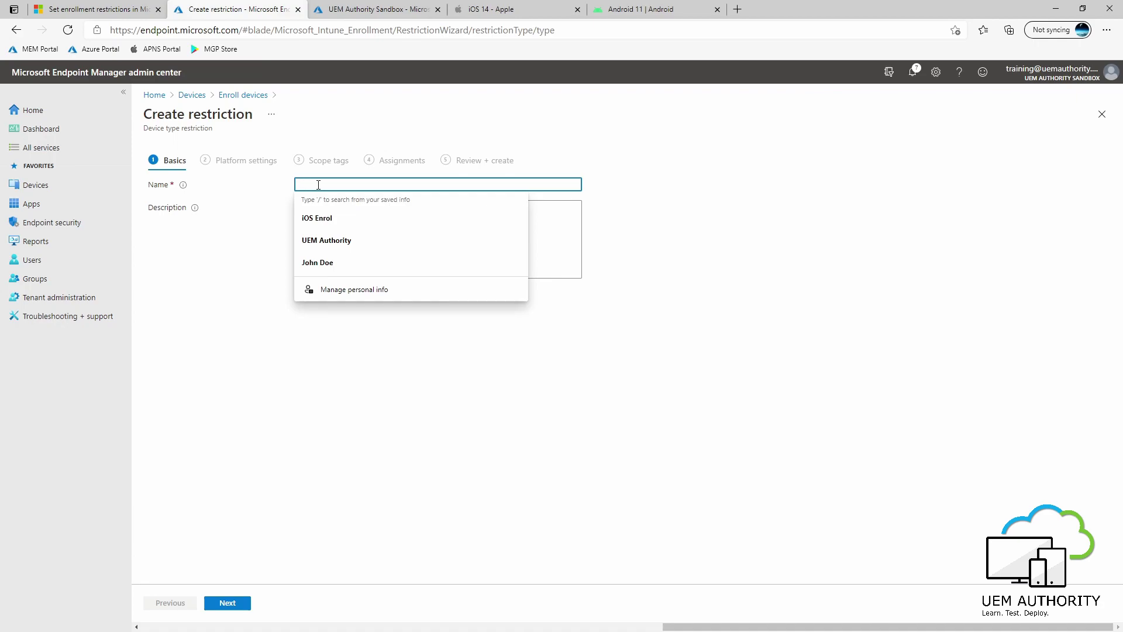
text(Pe)
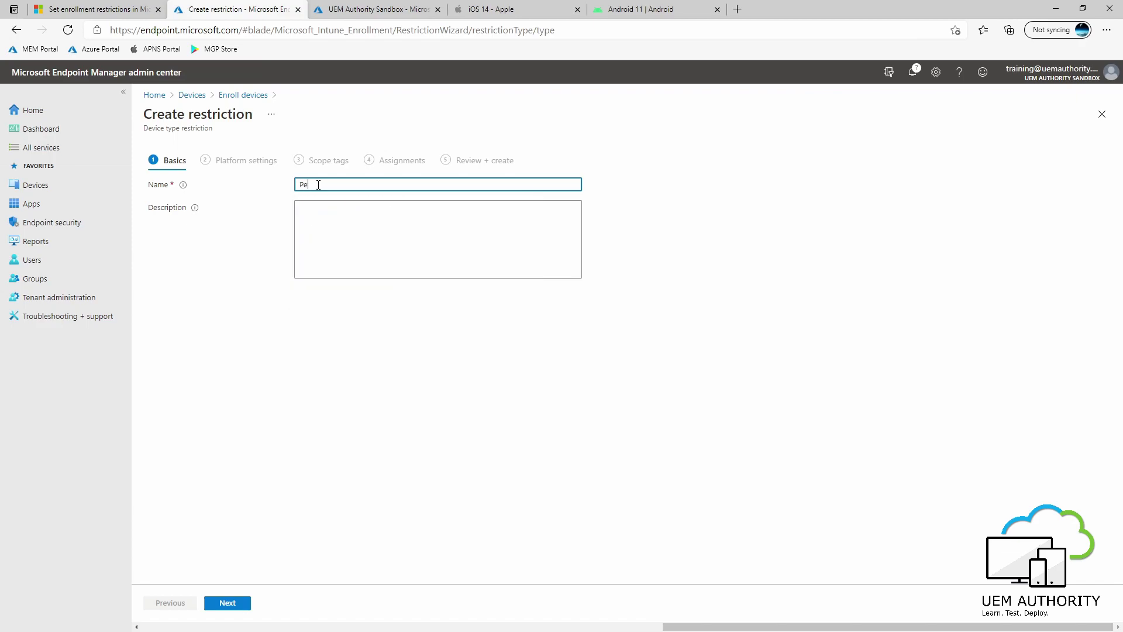
text(rsonally Owen)
key(BackSpace)
text(nded)
key(BackSpace)
key(BackSpace)
key(BackSpace)
text(ed BYOD Devices)
- Set the description to "Personally owned devices being enroled into Intune." and continue to the platform settings
click(337, 221)
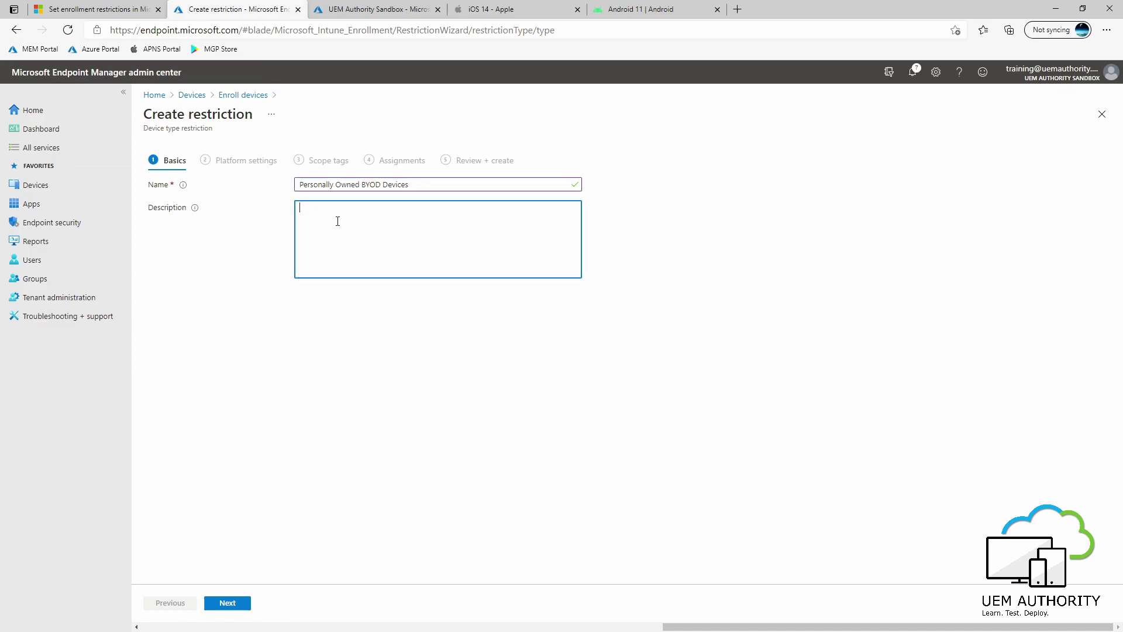
text(D)
text(Persona)
text(lly owned devic)
text(es )
text(being enro)
text(led into )
text(Intune.)
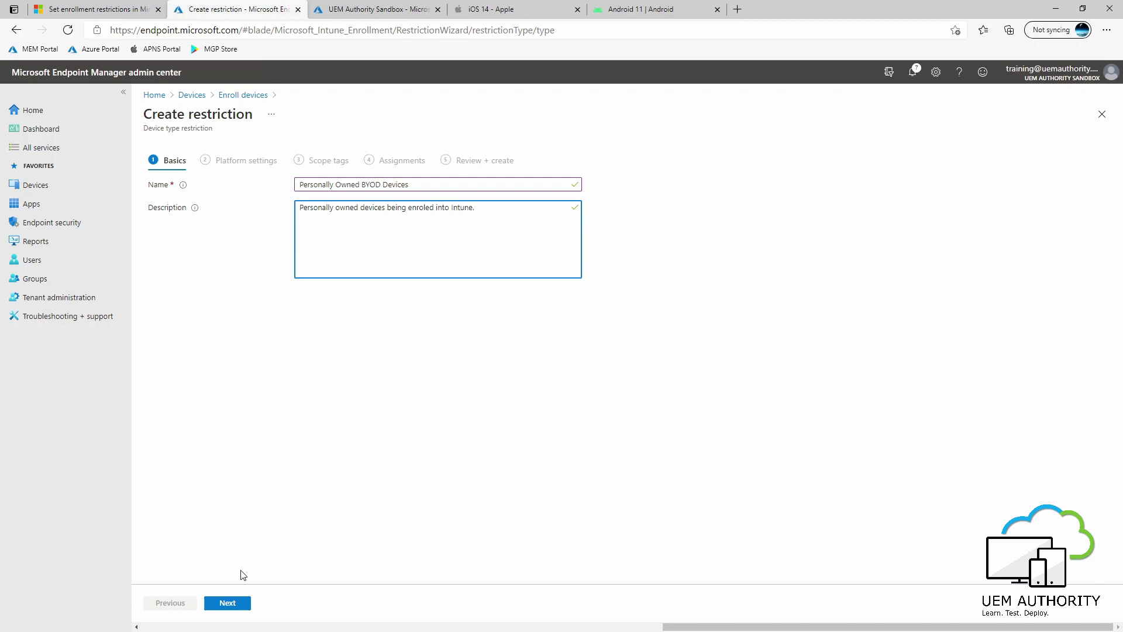
click(234, 604)
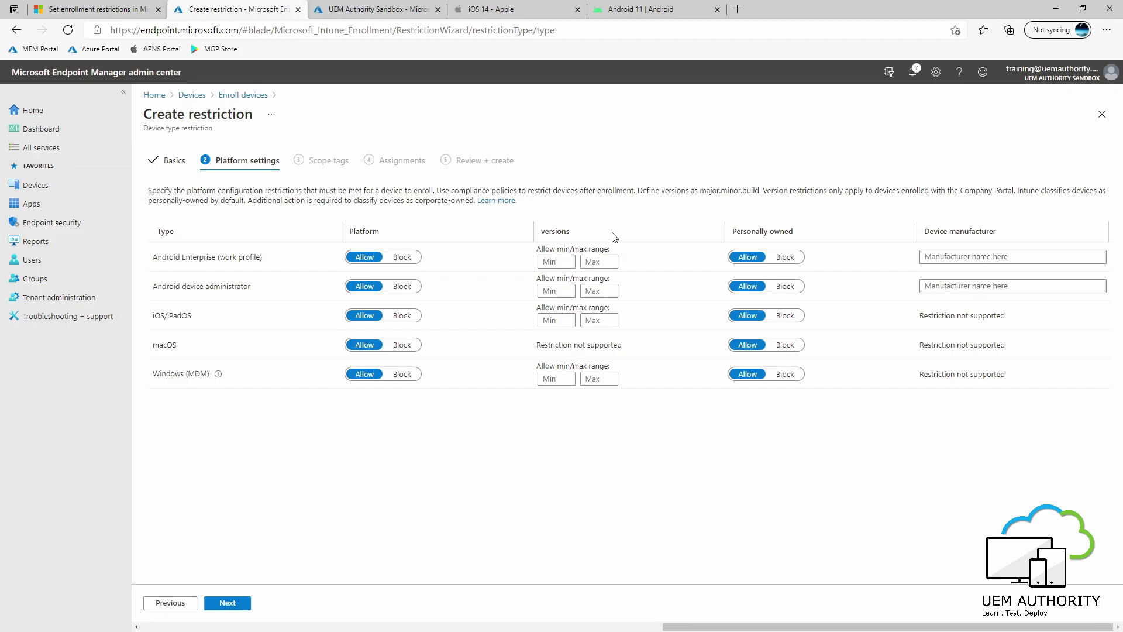
- Consult the Android 11 page and set the minimum allowed version for Android Enterprise (work profile) to 10.0
click(629, 12)
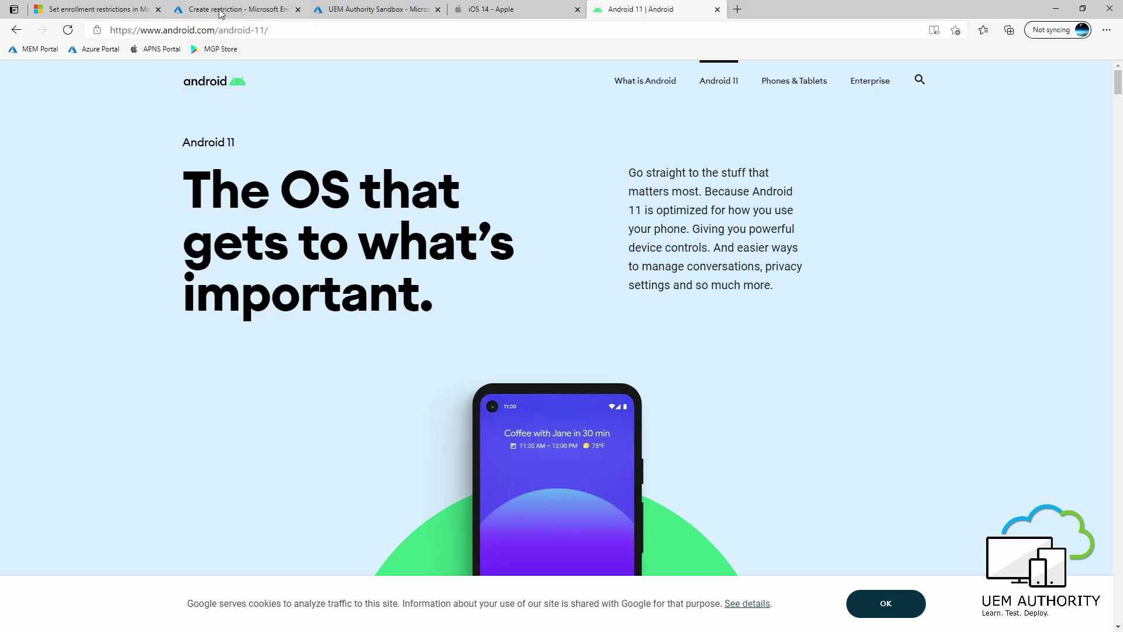
click(237, 10)
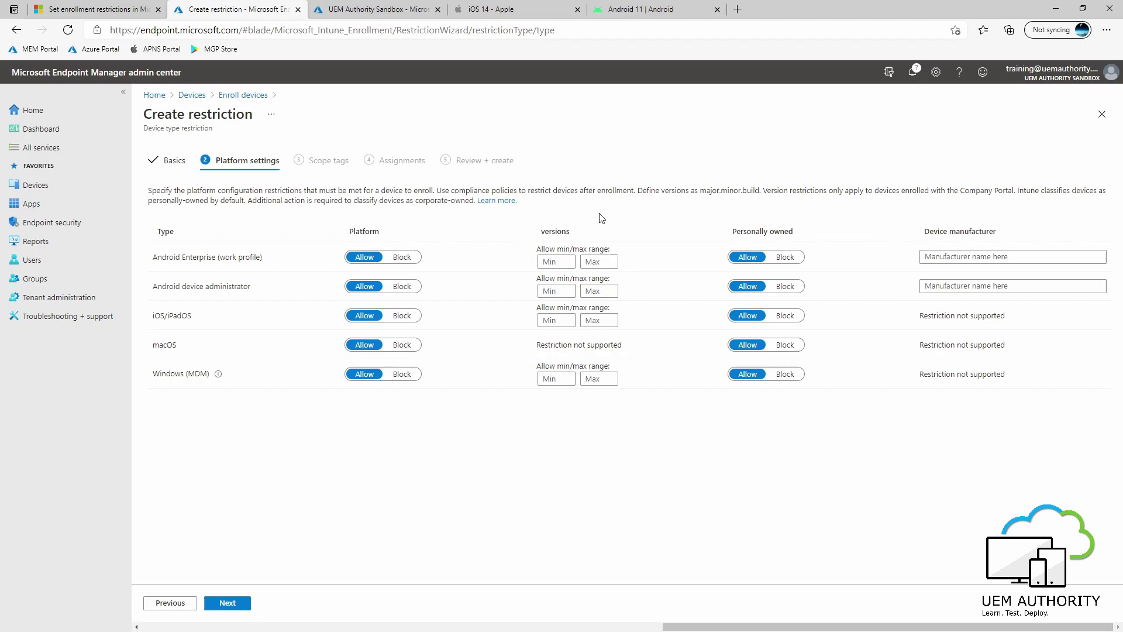
click(547, 260)
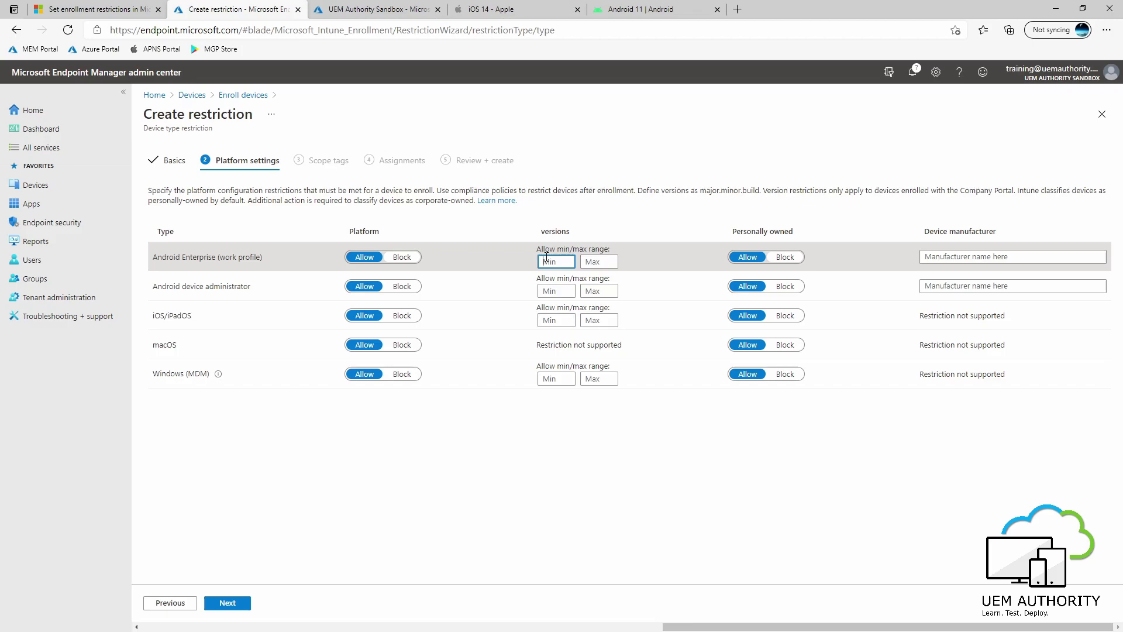
text(10)
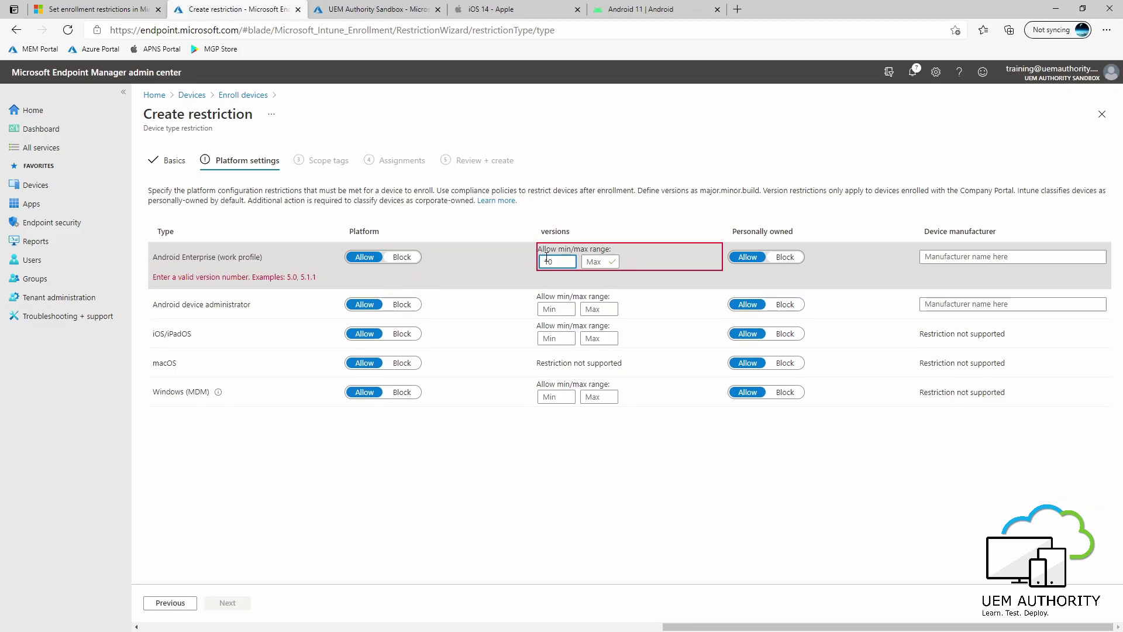
text(.0)
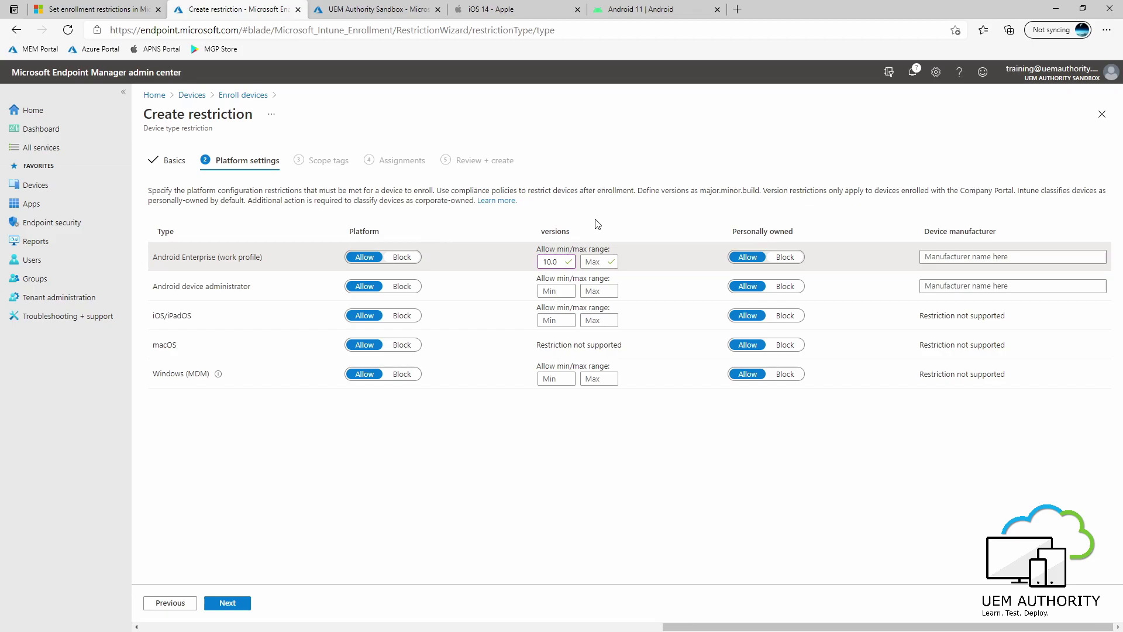
- Consult the iOS 14 page and set the minimum allowed version for iOS/iPadOS to 13.0
click(504, 10)
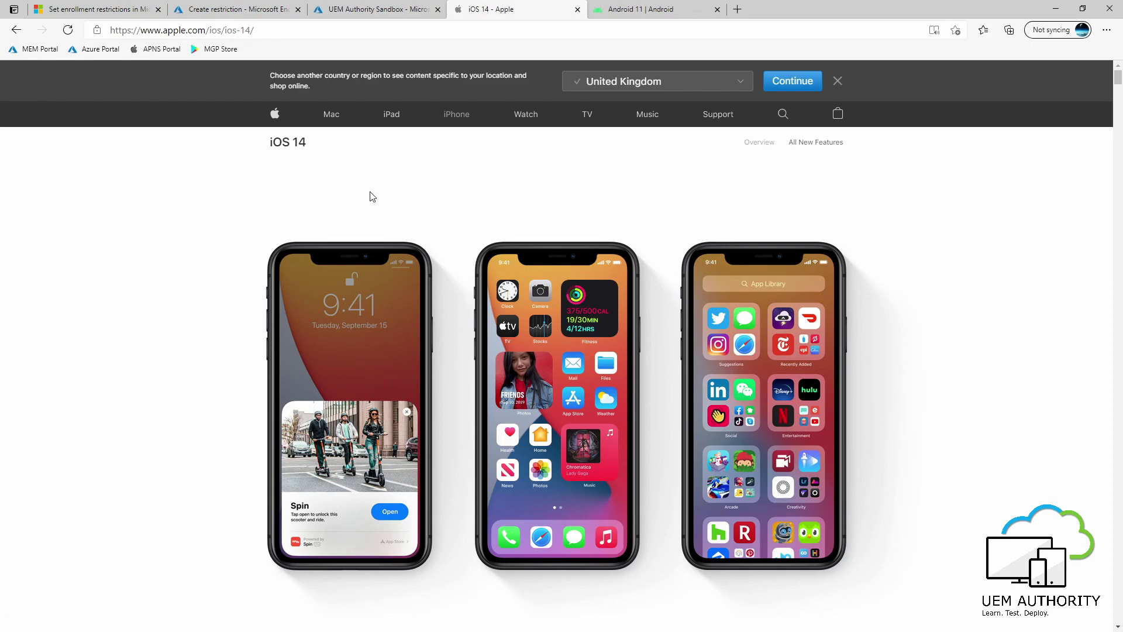
click(223, 8)
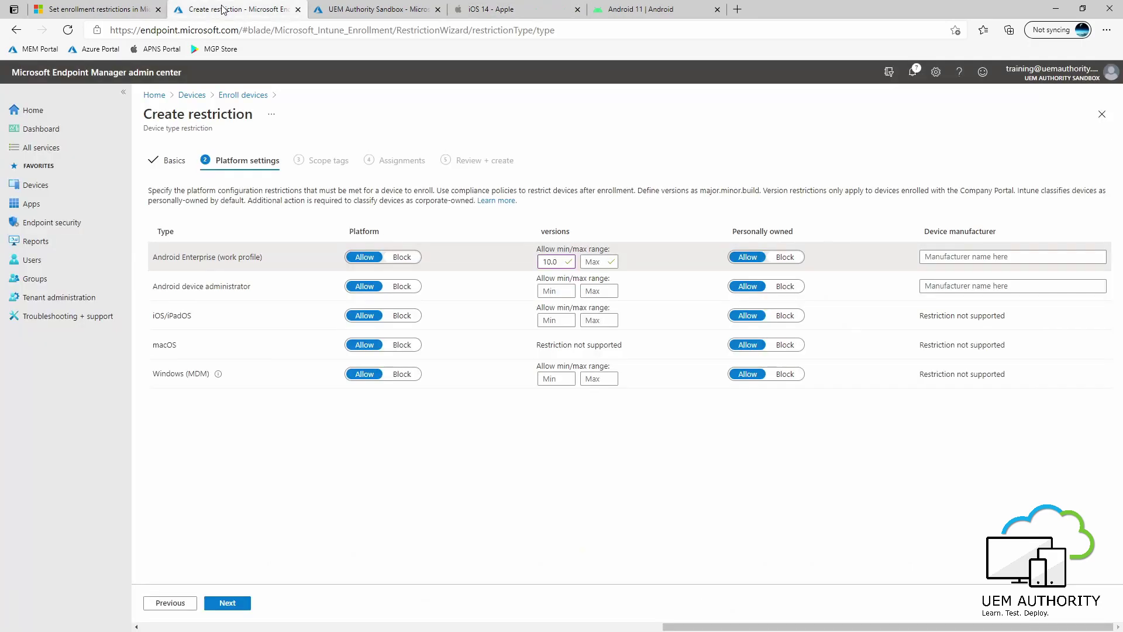
click(550, 320)
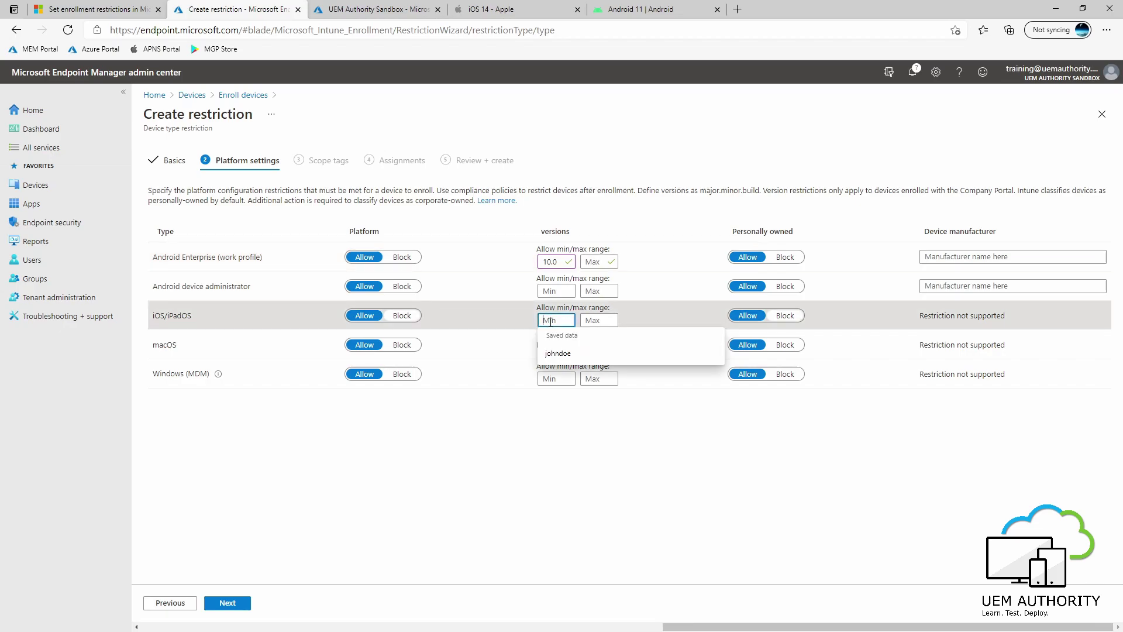
text(13.0)
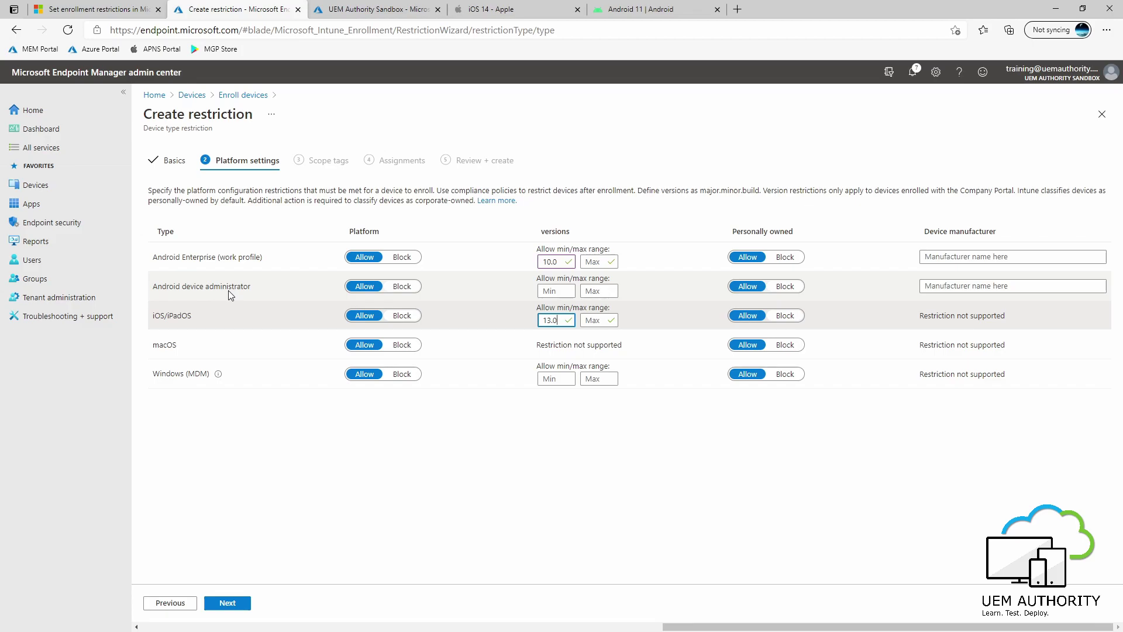
- Block the Android device administrator and macOS platforms, then continue to the assignments with the default scope tag
click(401, 287)
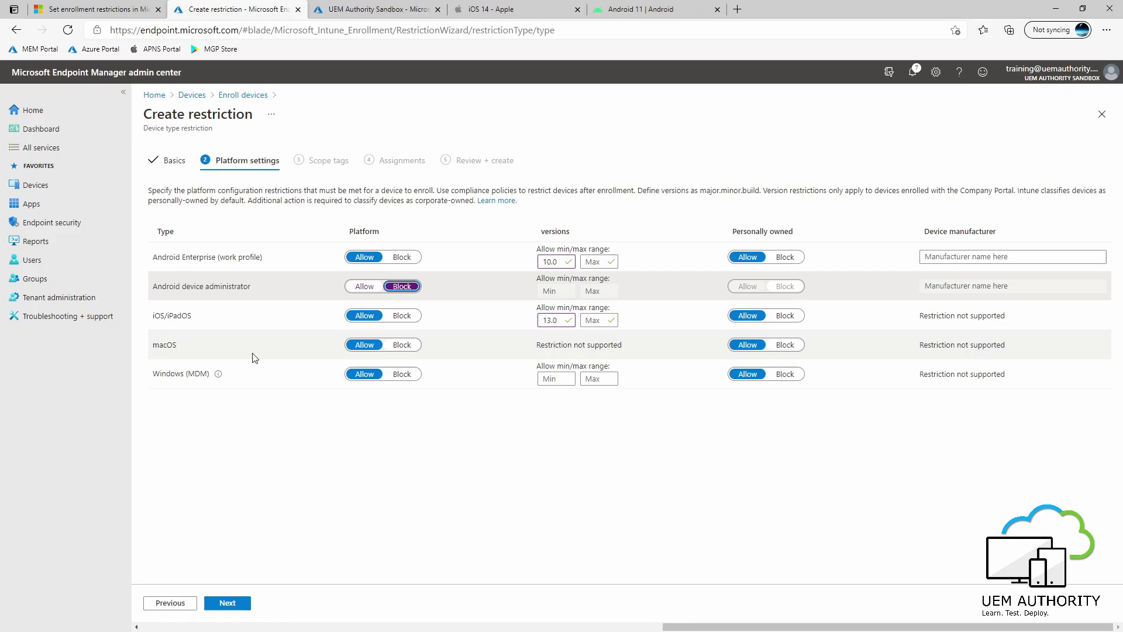
click(403, 346)
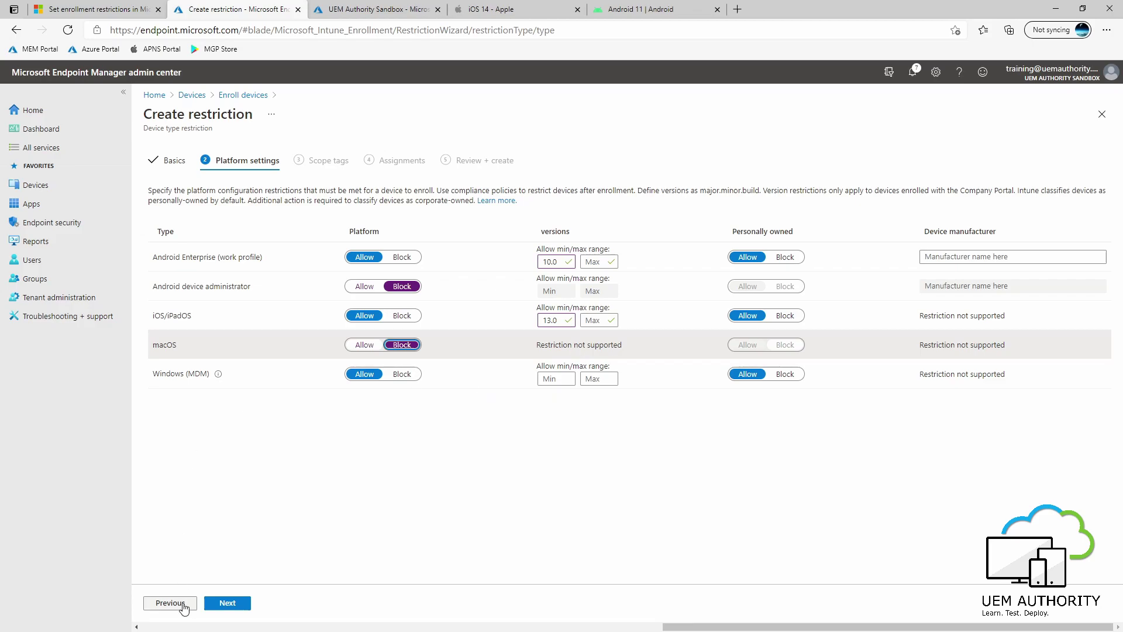
click(236, 605)
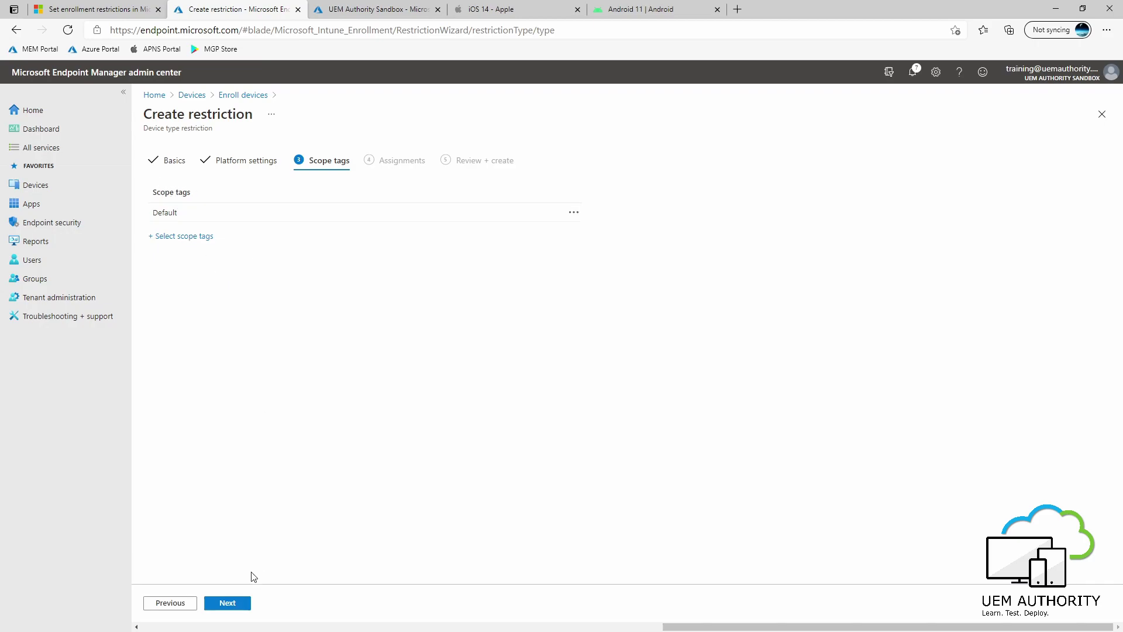
click(236, 608)
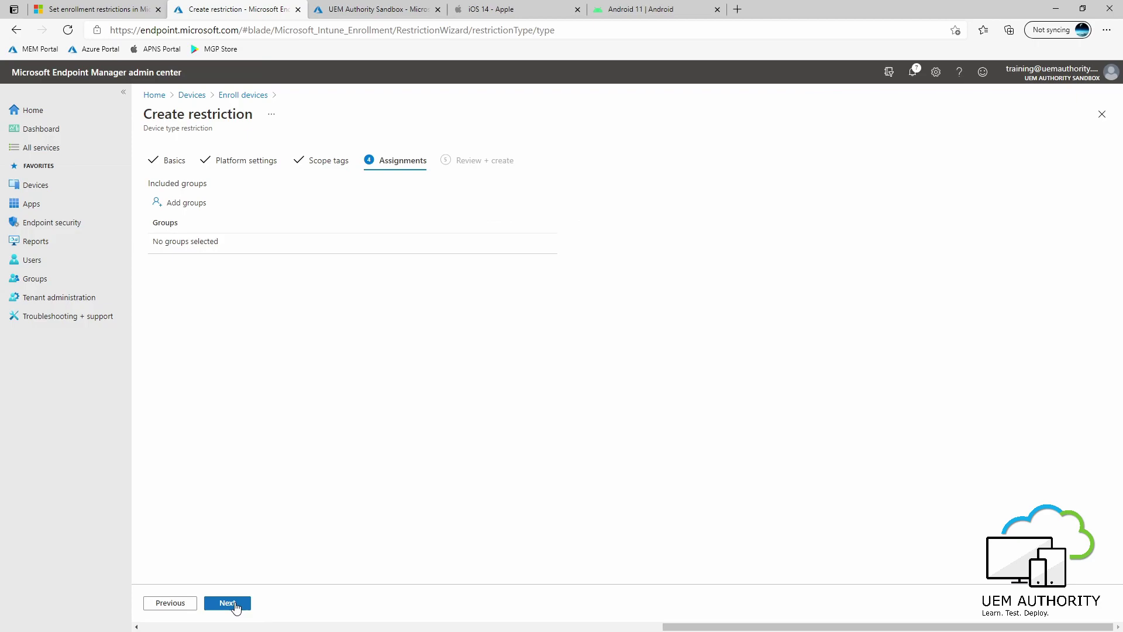
- Assign the restriction to the Personal BYOD Devices group and create it
click(179, 206)
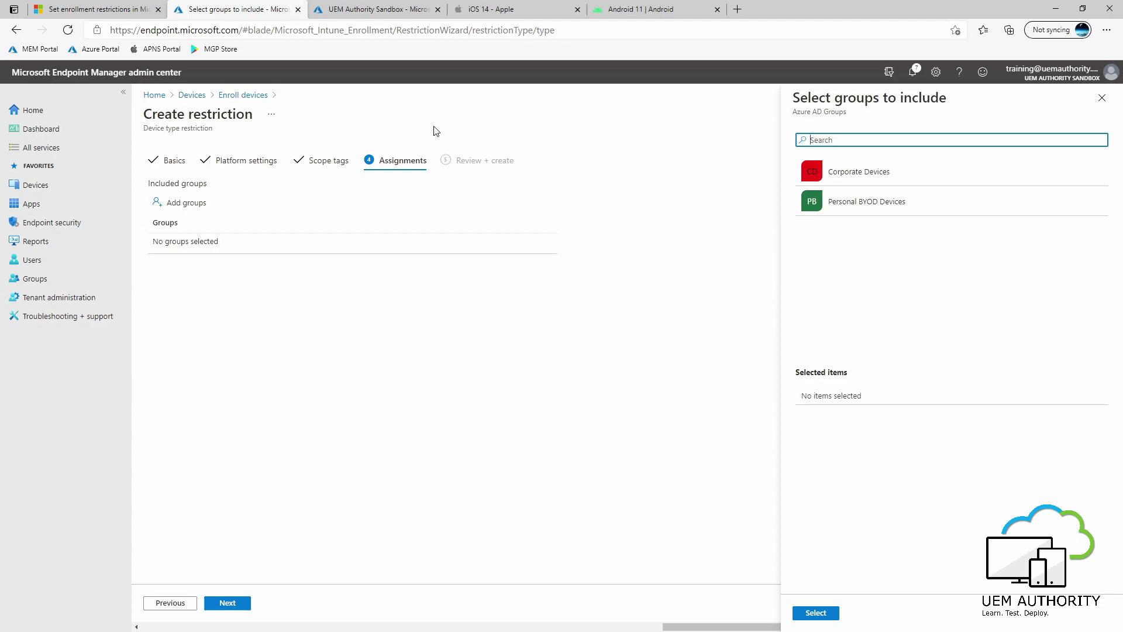
click(885, 212)
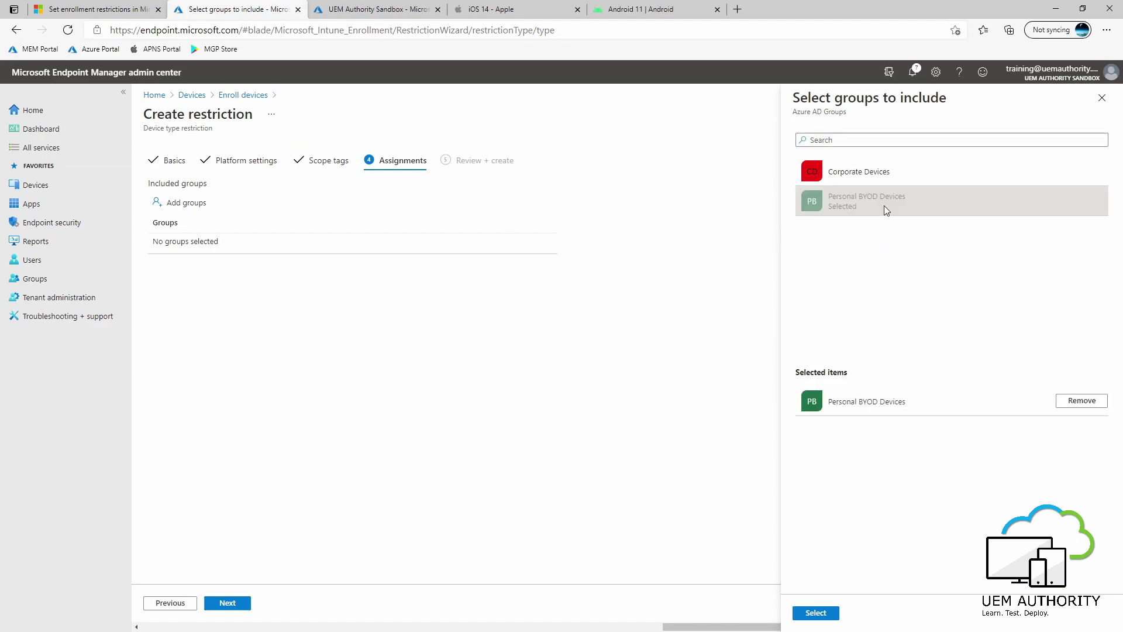
click(825, 613)
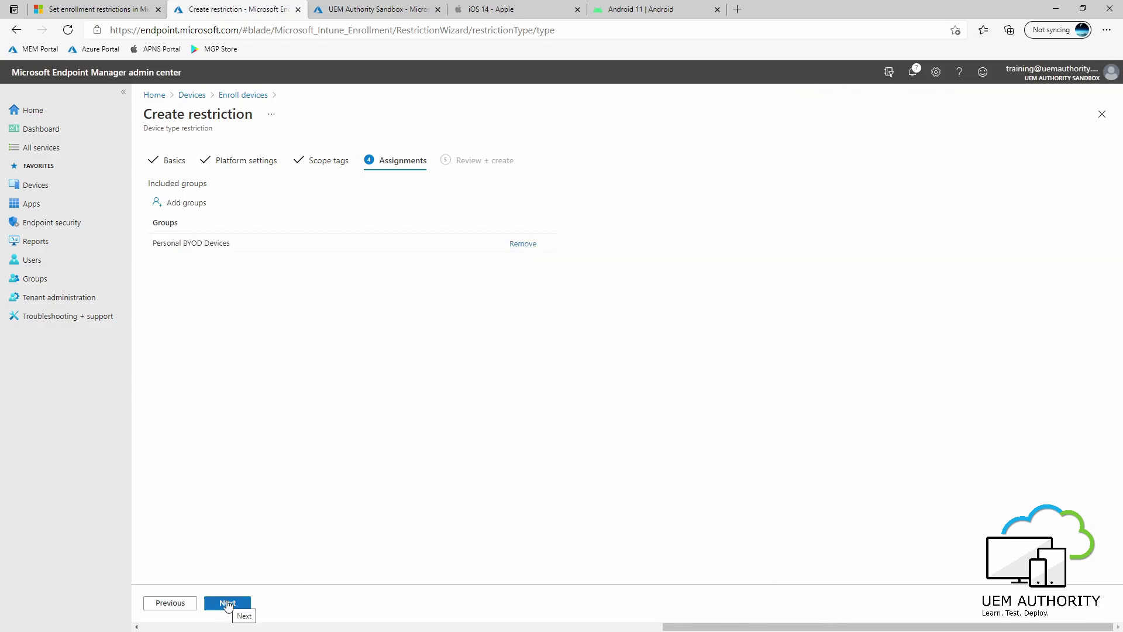
click(228, 604)
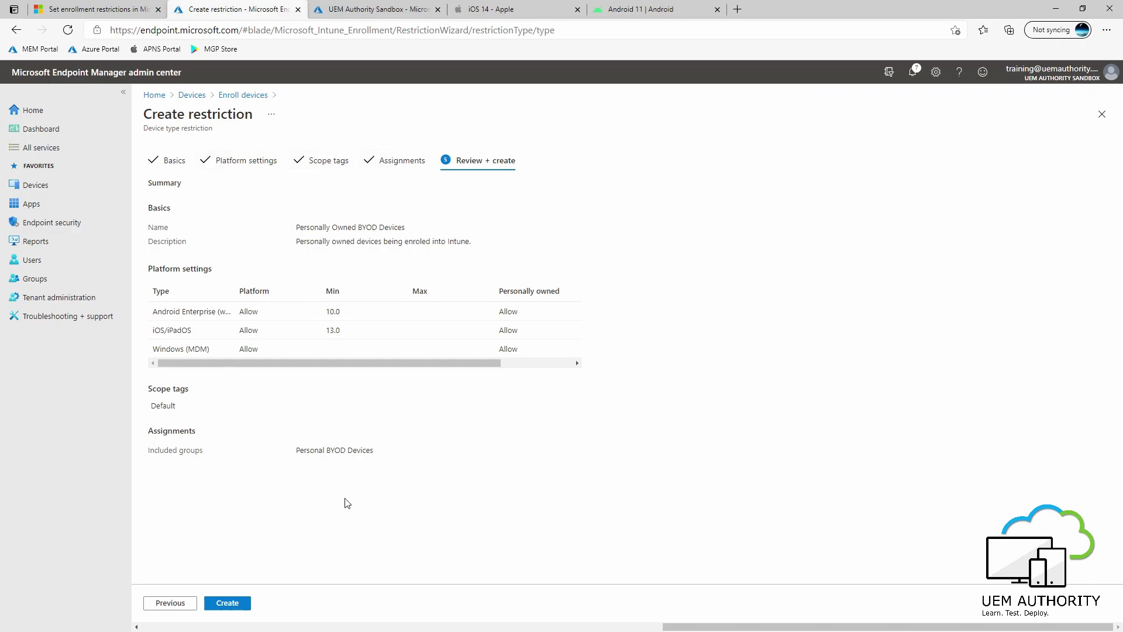
click(237, 604)
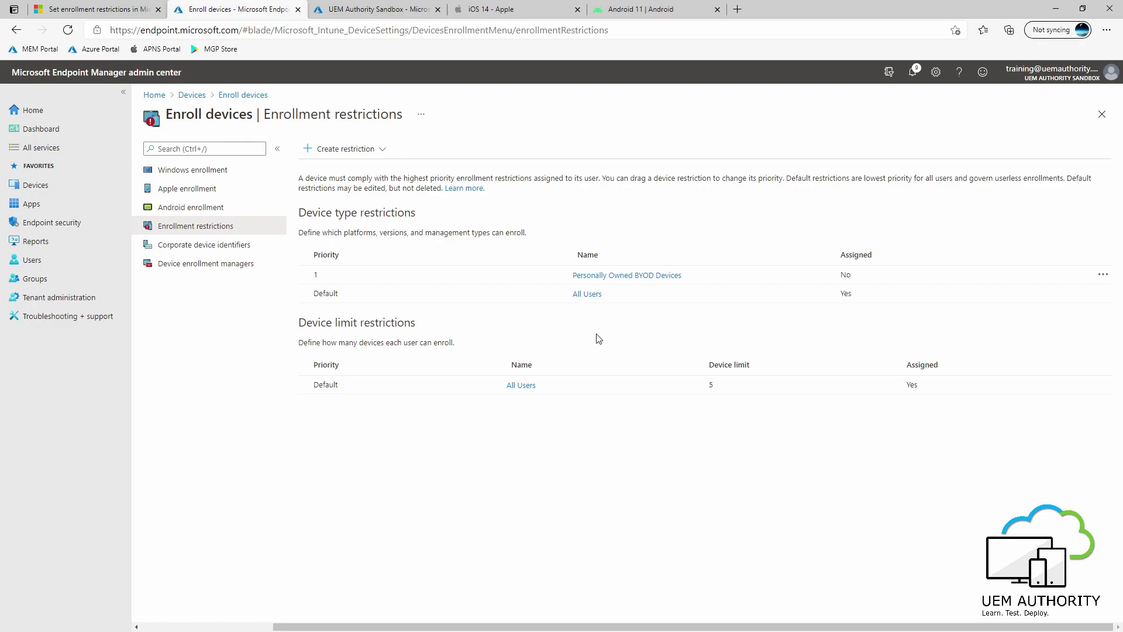
- In the default All Users device type restriction's platform settings, block Android device administrator and macOS
click(583, 298)
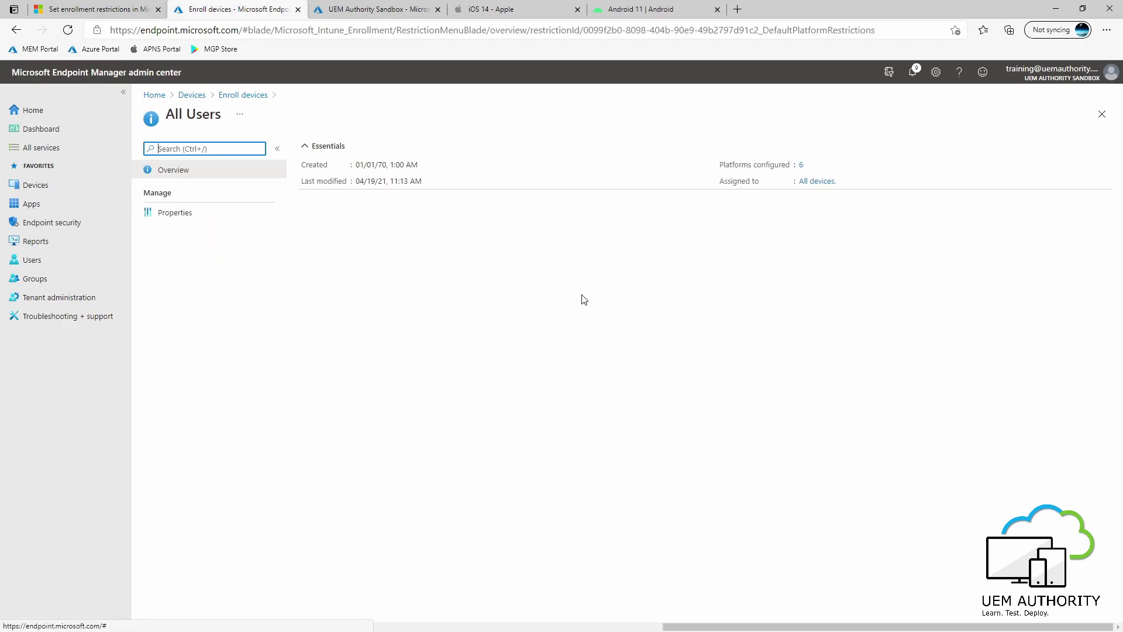
click(179, 214)
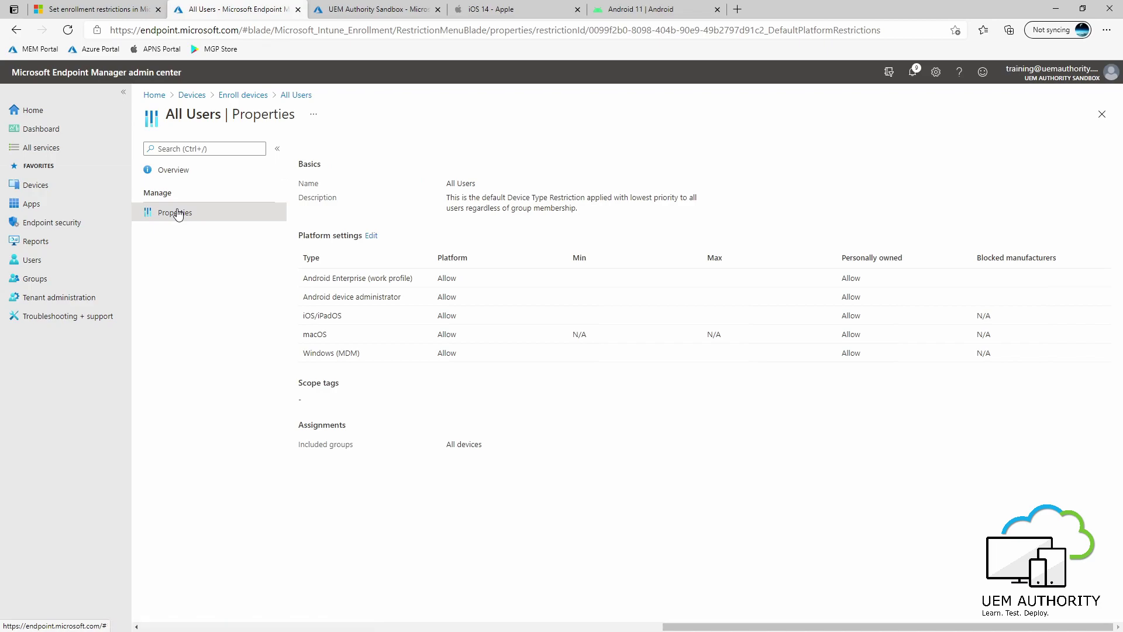
click(371, 236)
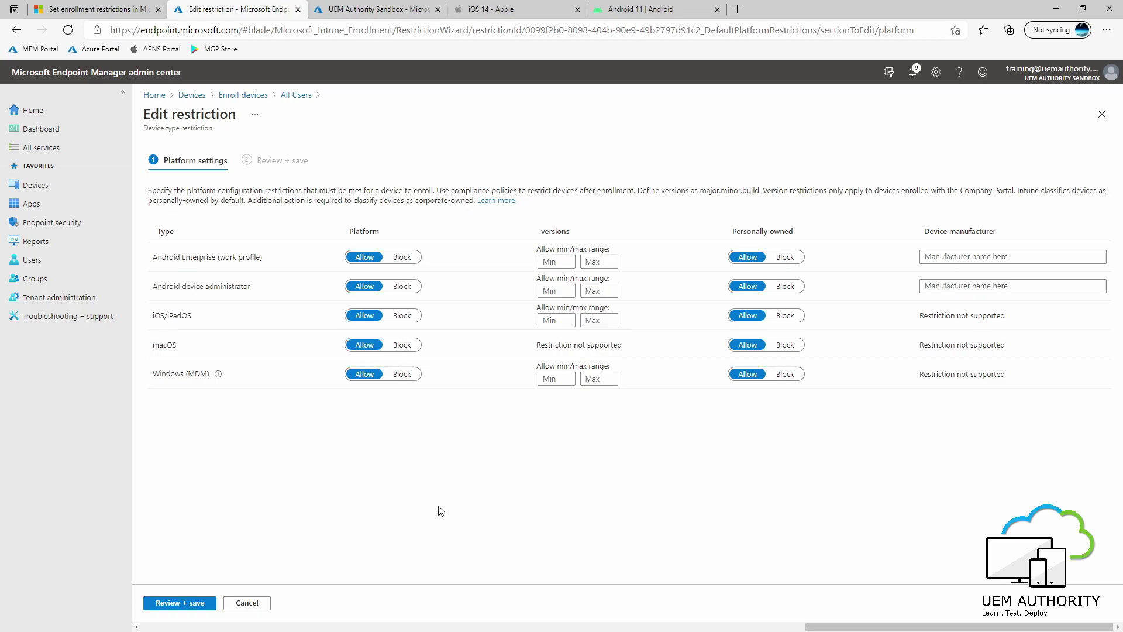
click(417, 288)
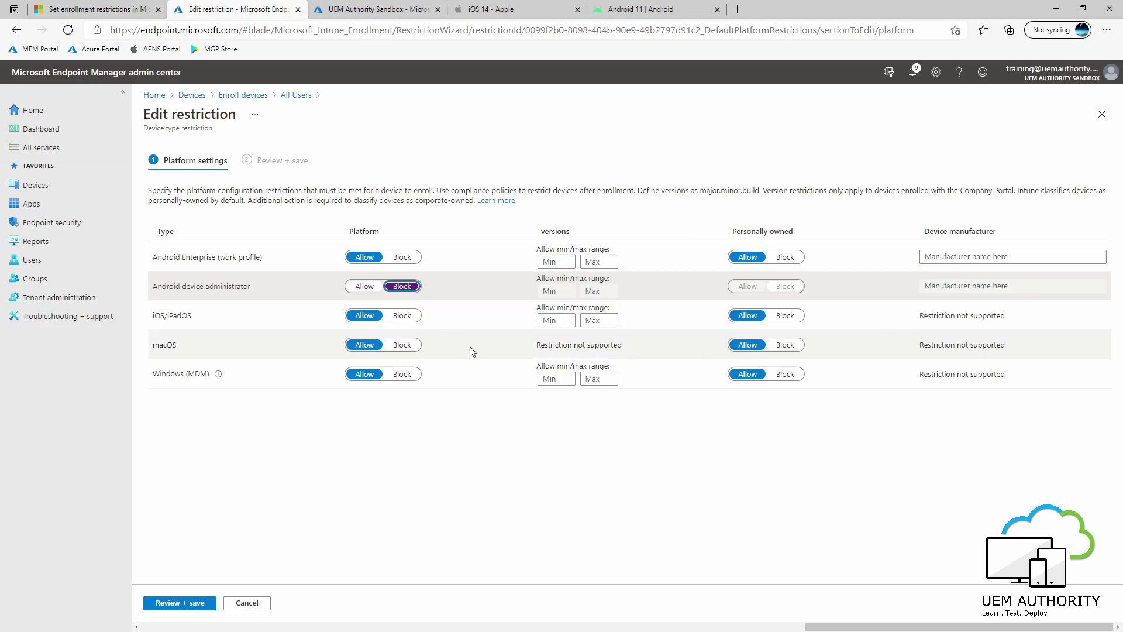
click(408, 351)
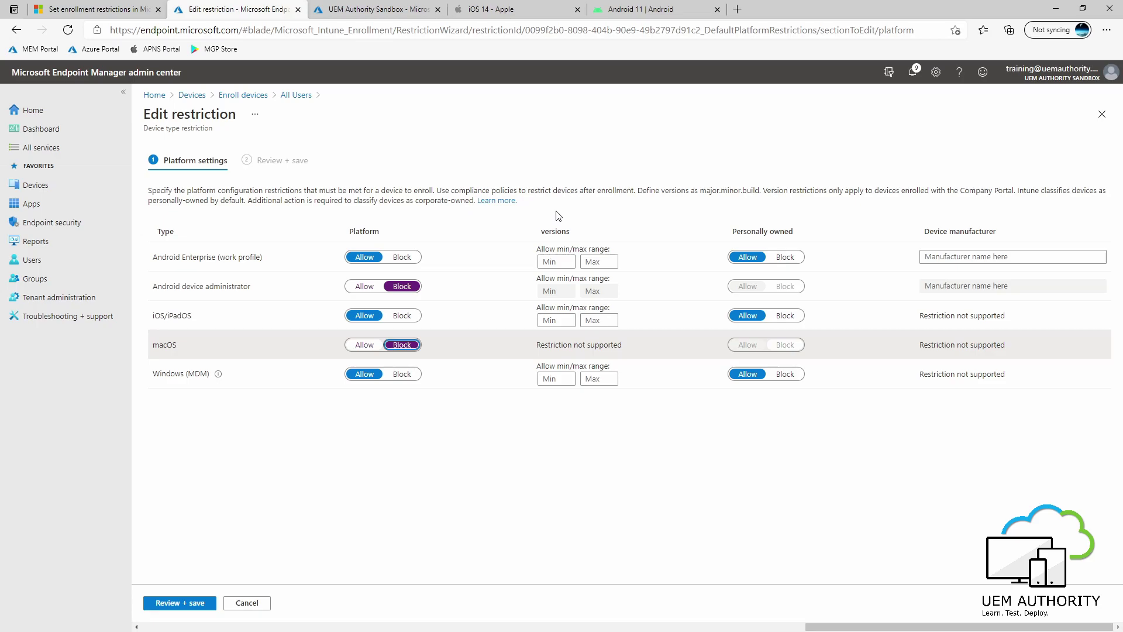
- Set the minimum versions to 10.0 for Android Enterprise (work profile) and 13.0 for iOS/iPadOS, and save the All Users restriction
click(556, 263)
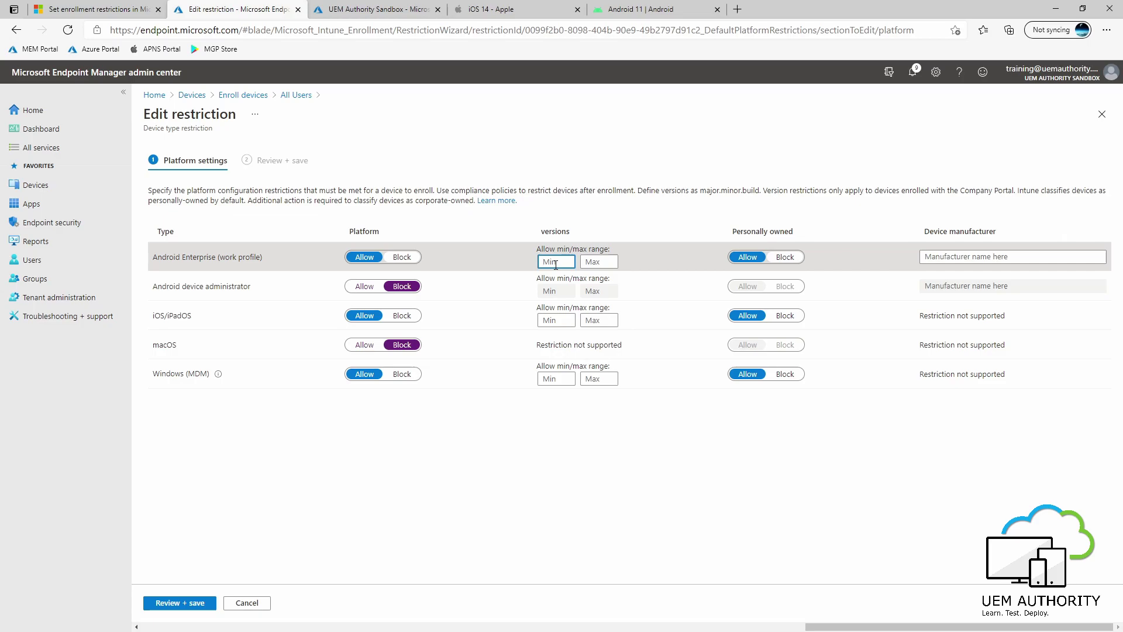
text(10.0)
click(553, 322)
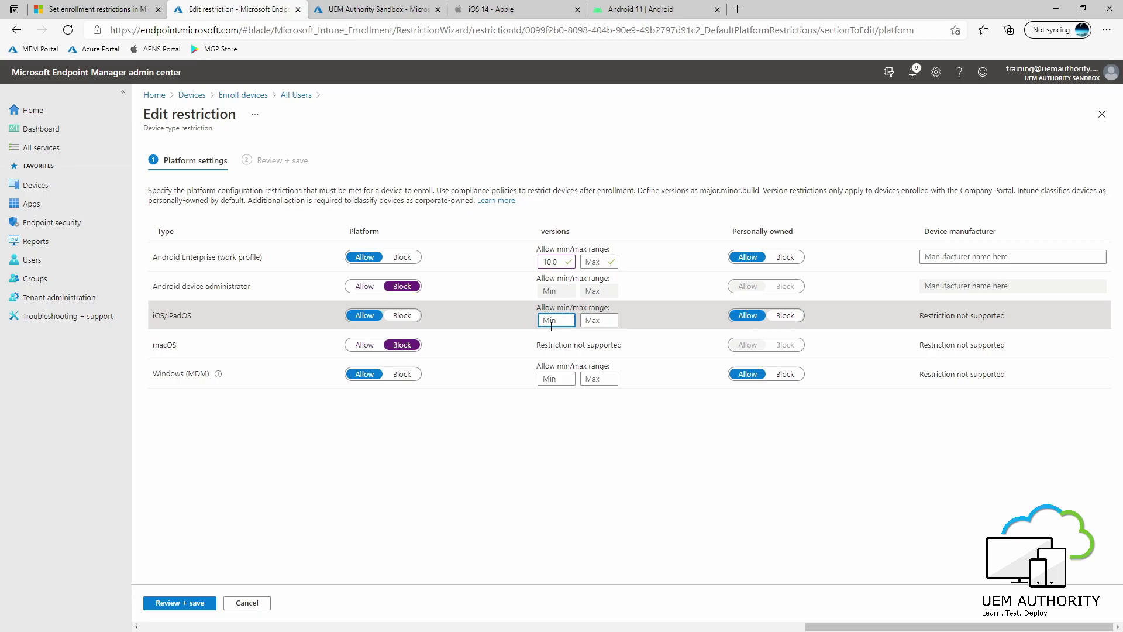
text(13.0)
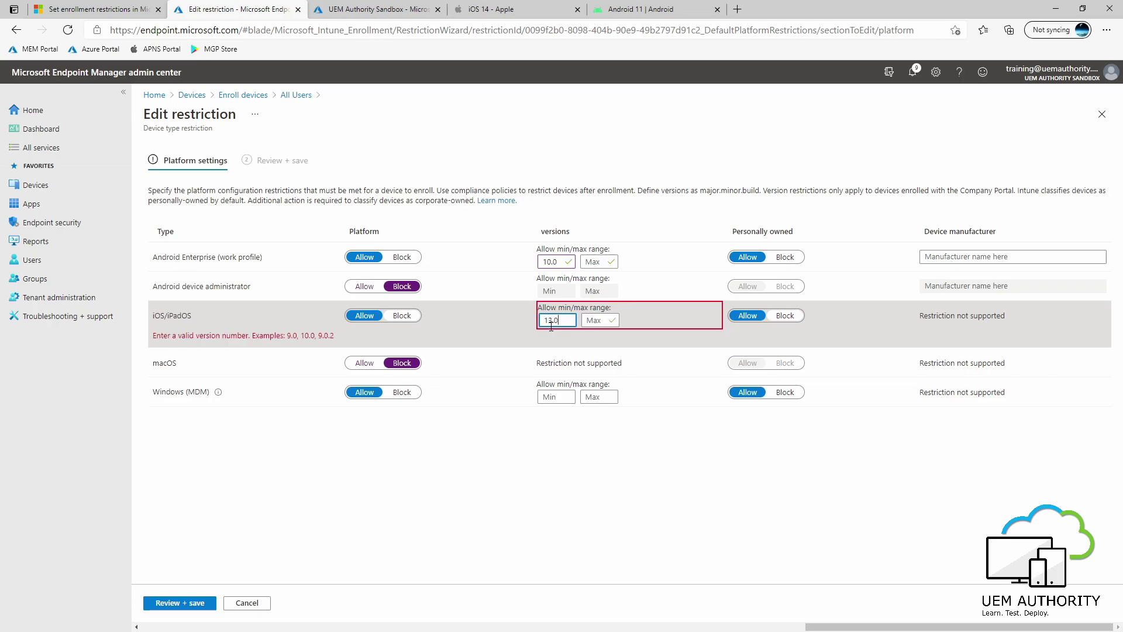
click(534, 497)
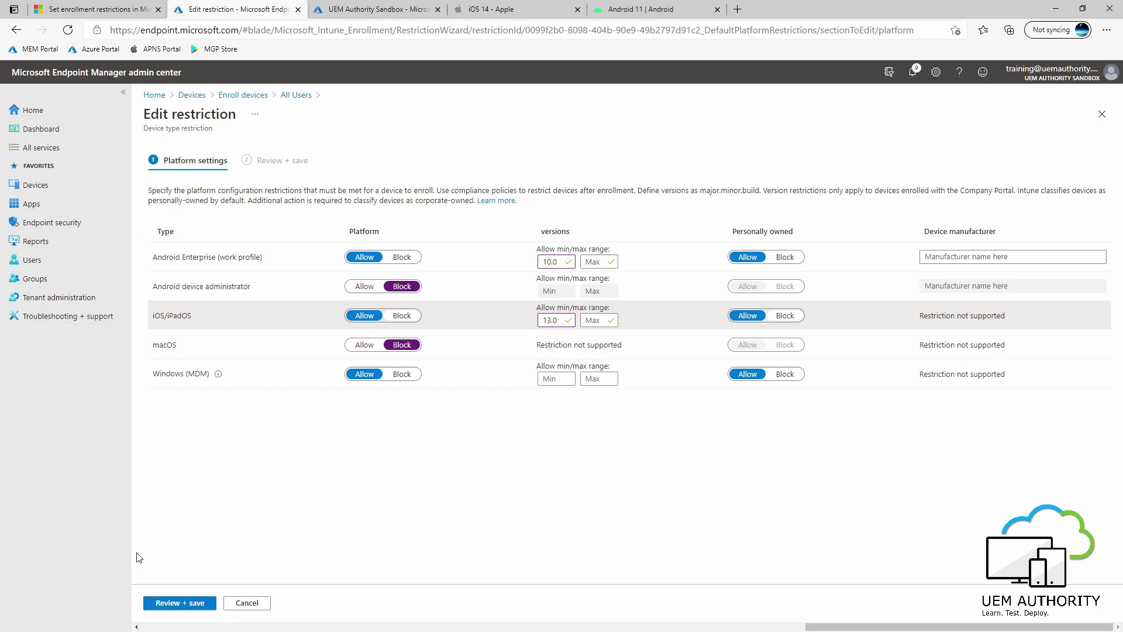
click(168, 603)
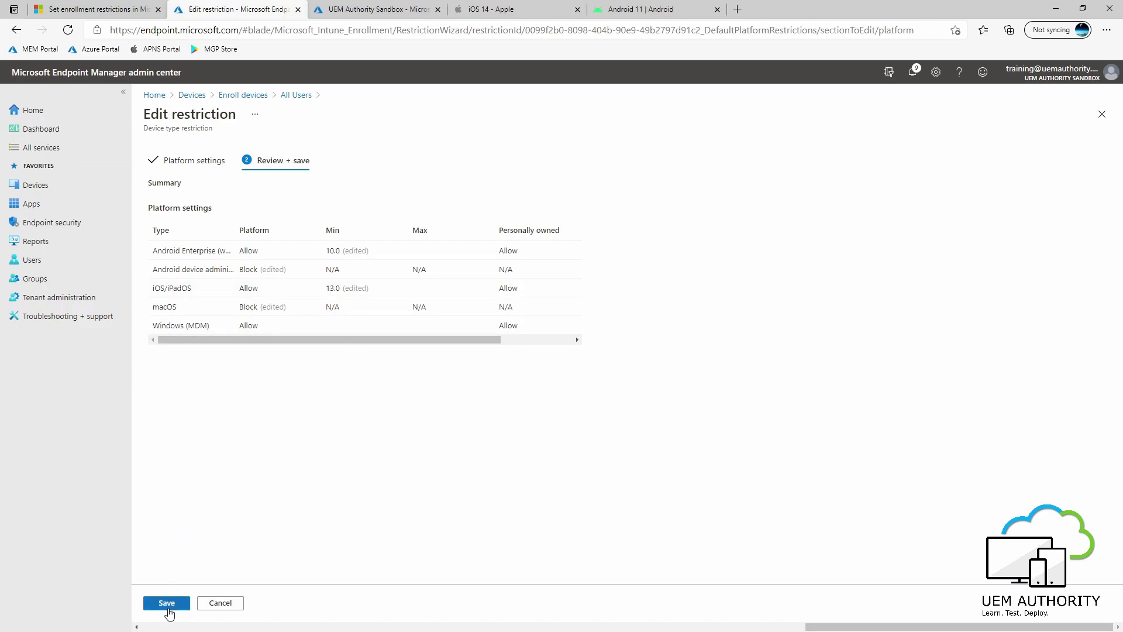
click(170, 608)
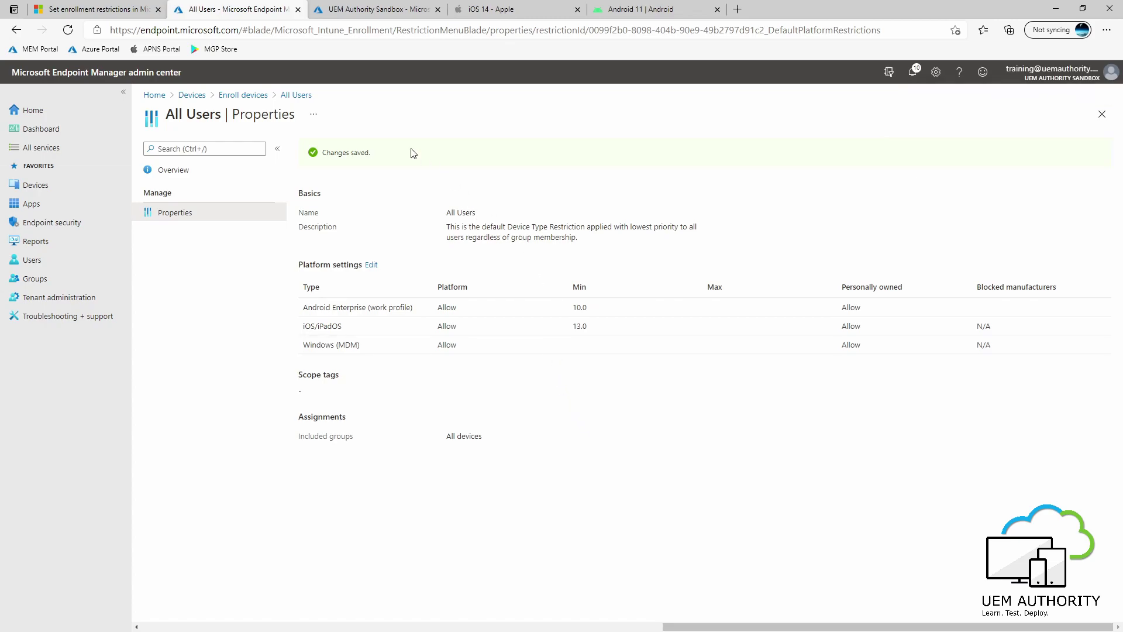
- In the enrollment restrictions, set the default All Users device limit restriction to 10 devices and save it
click(242, 97)
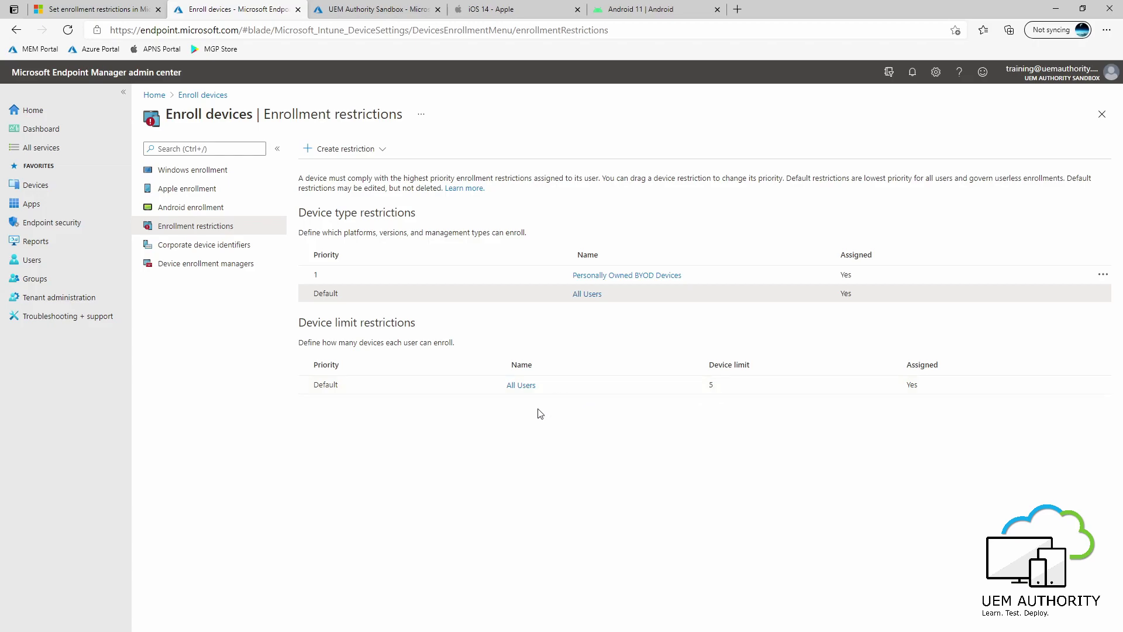
click(514, 385)
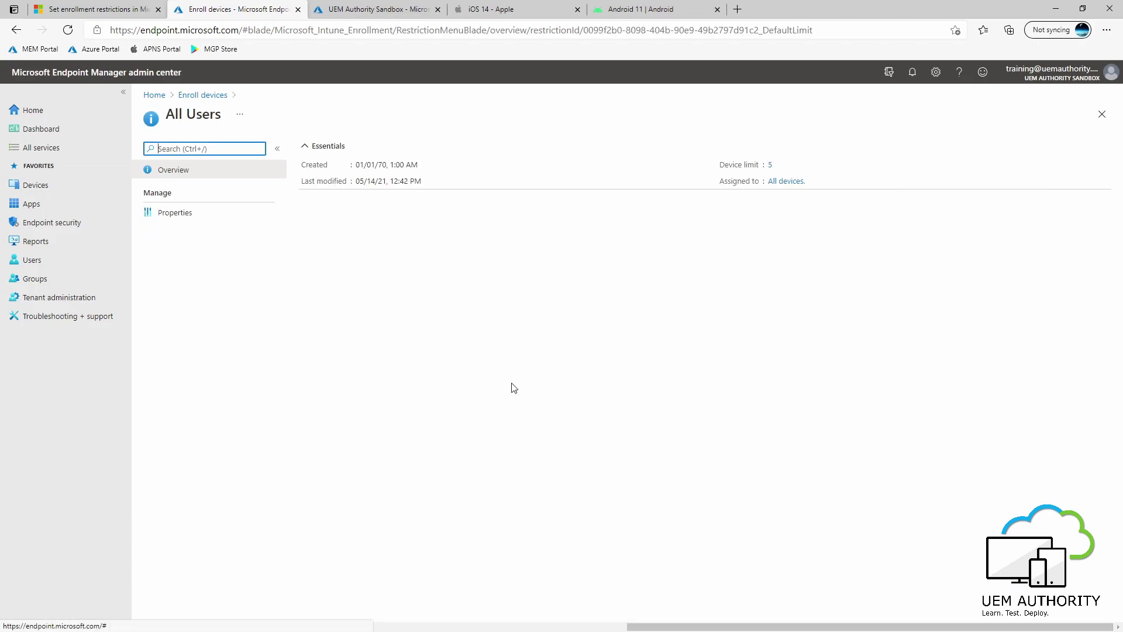
click(167, 211)
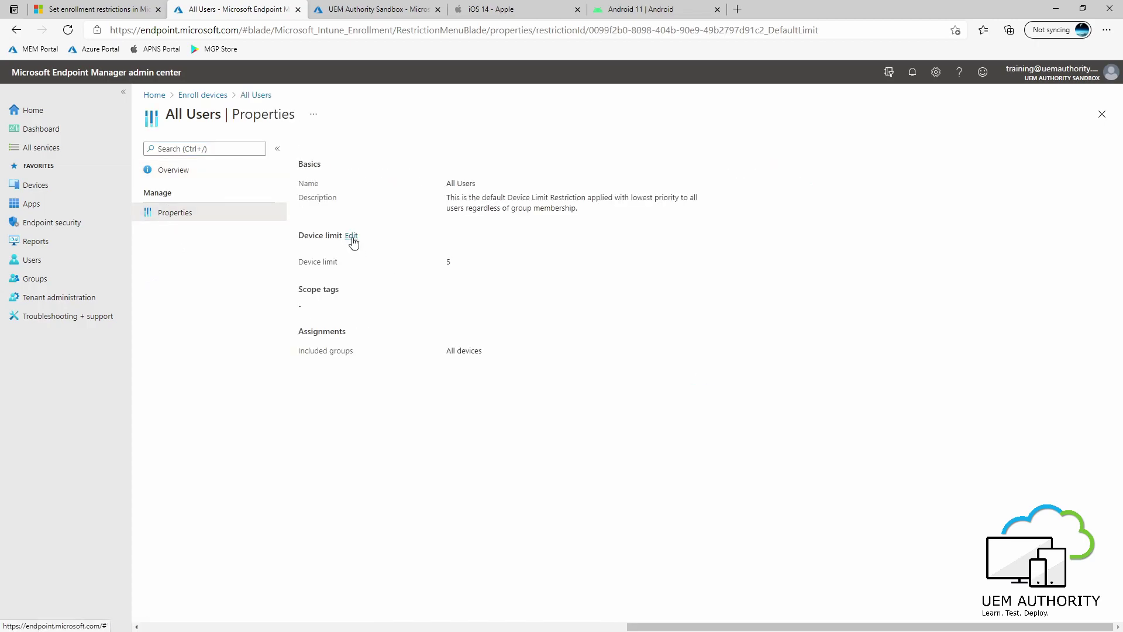
click(352, 237)
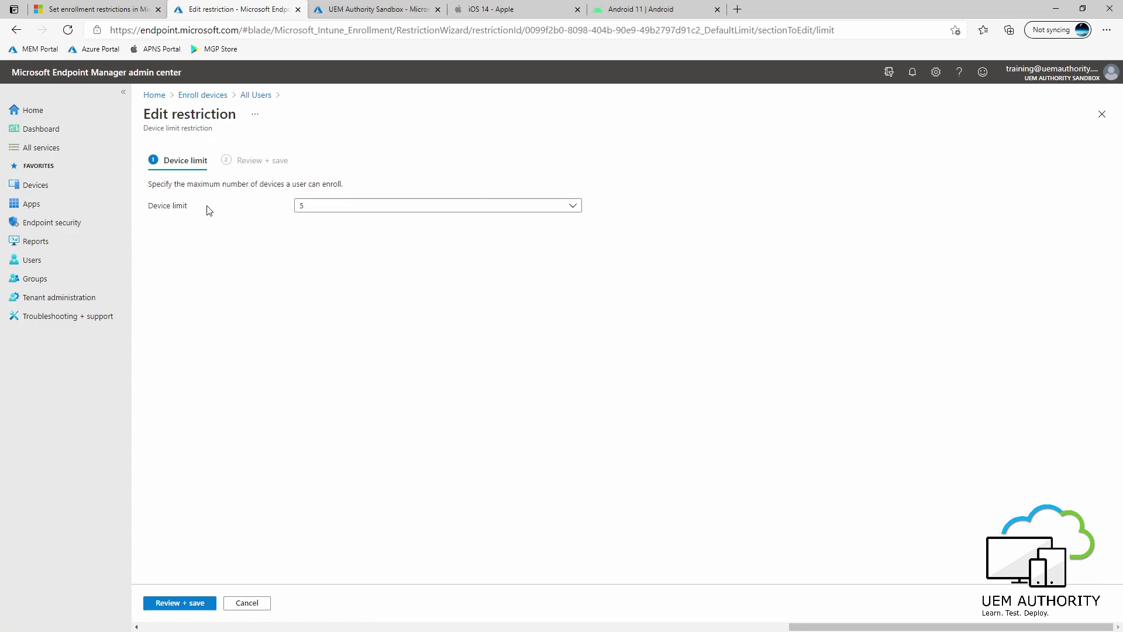
click(374, 209)
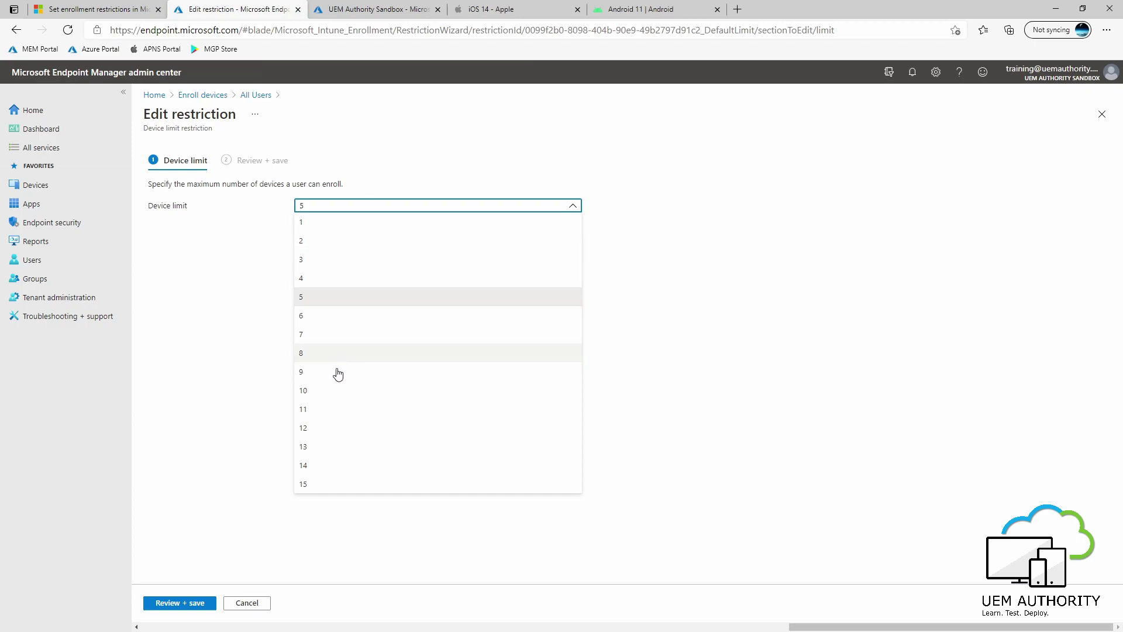
click(337, 394)
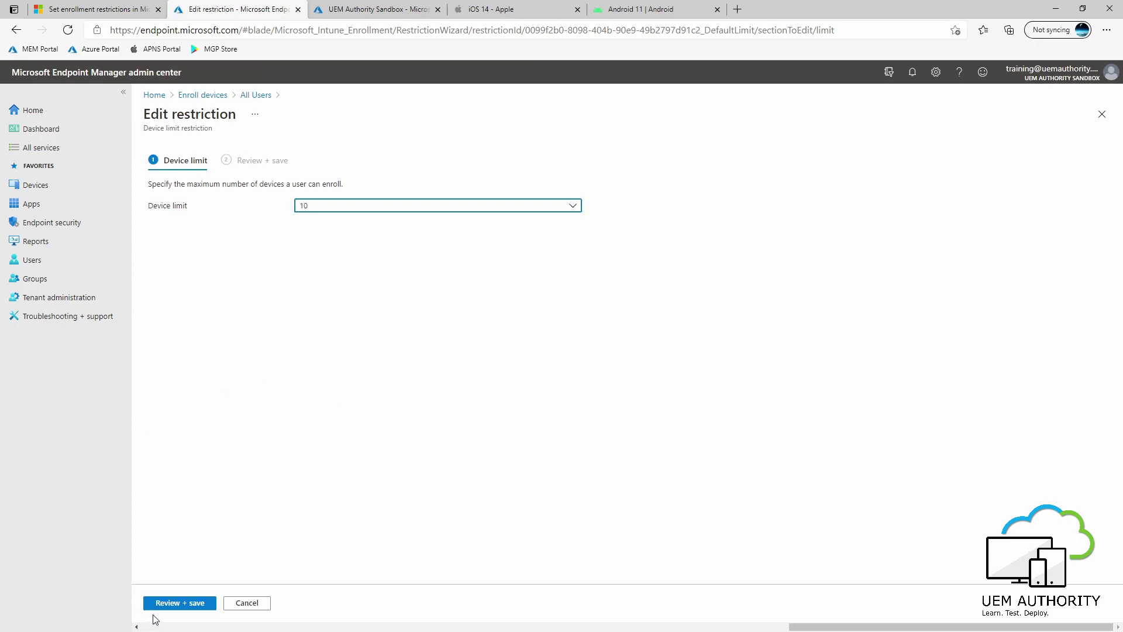
click(188, 604)
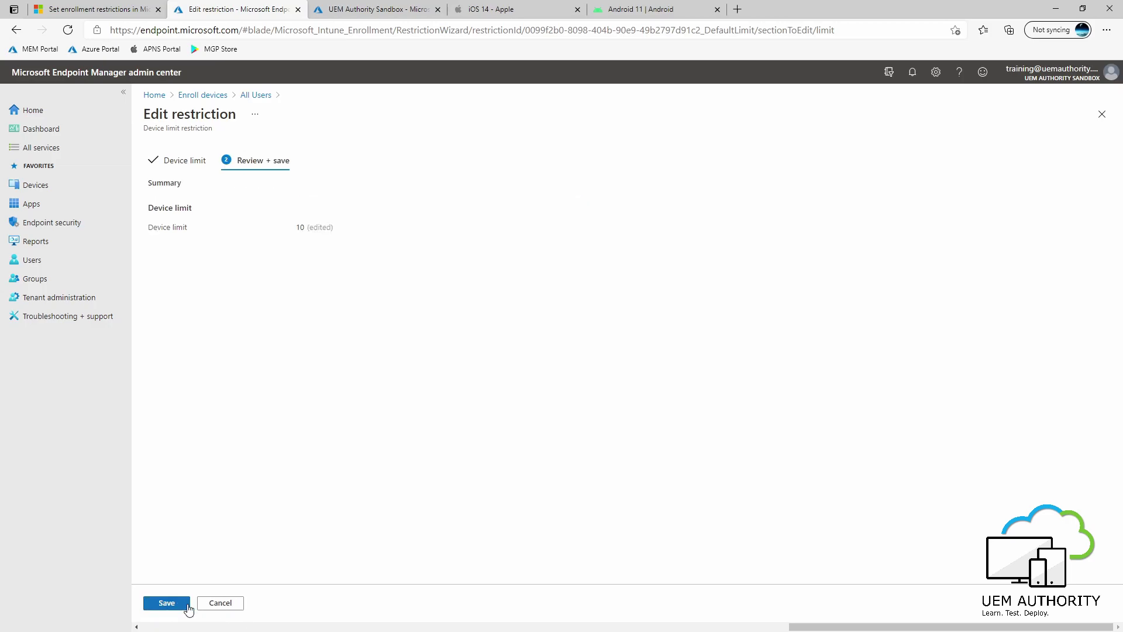
click(169, 604)
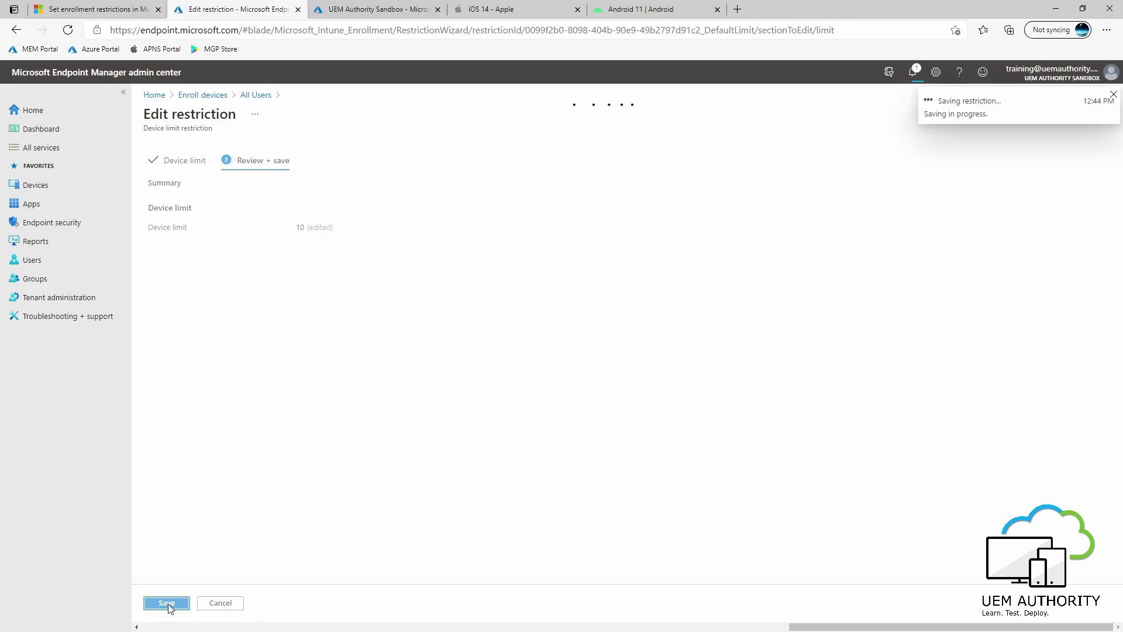